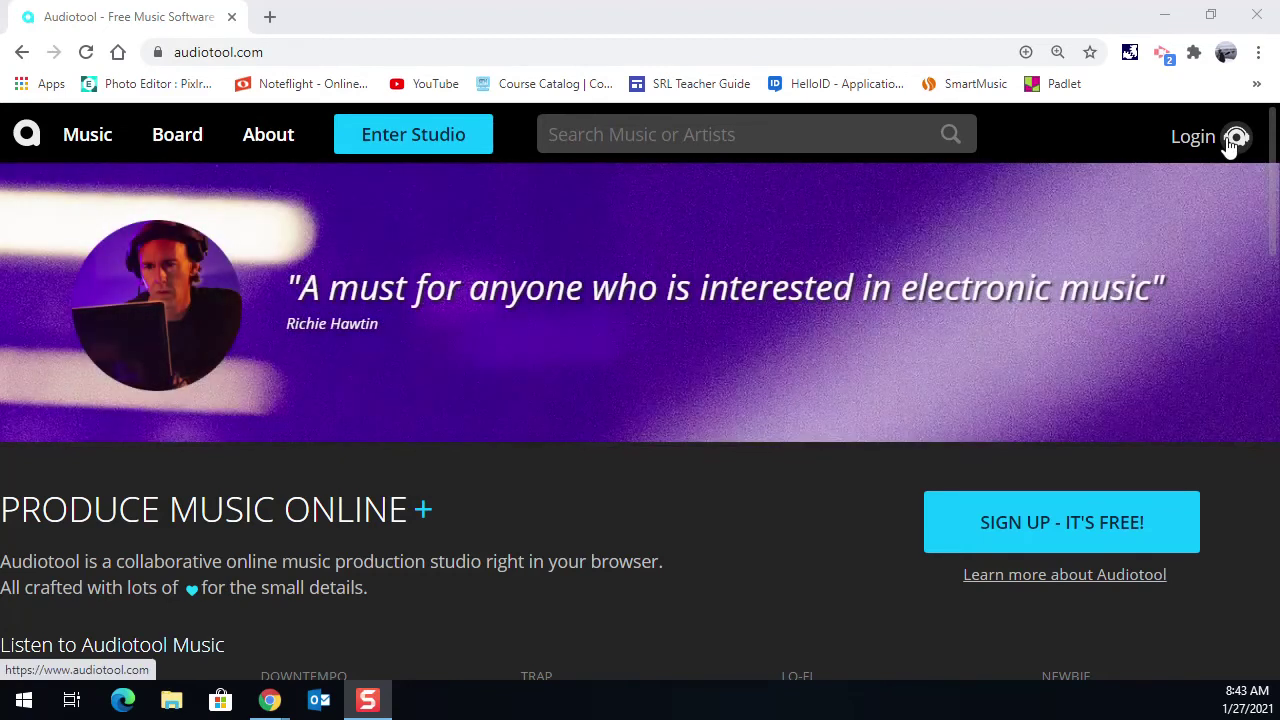
- Log in to Audiotool with a Google account and enter the studio
click(1230, 143)
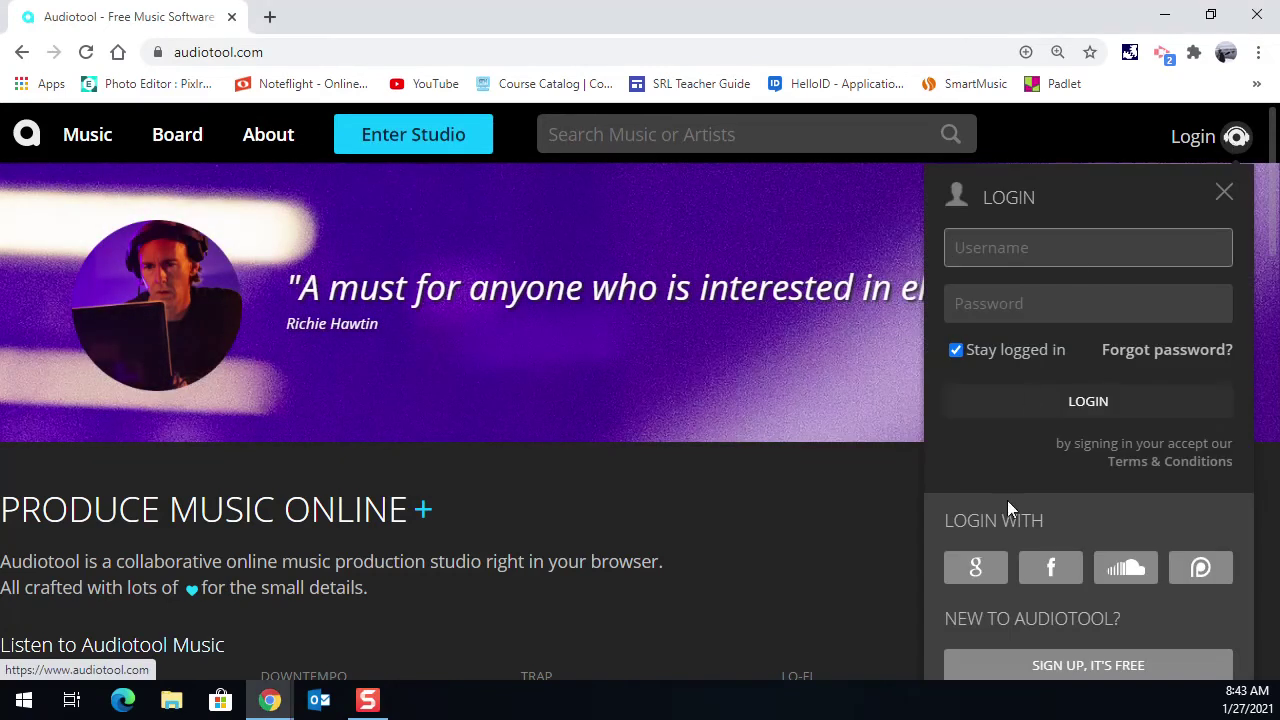
click(977, 568)
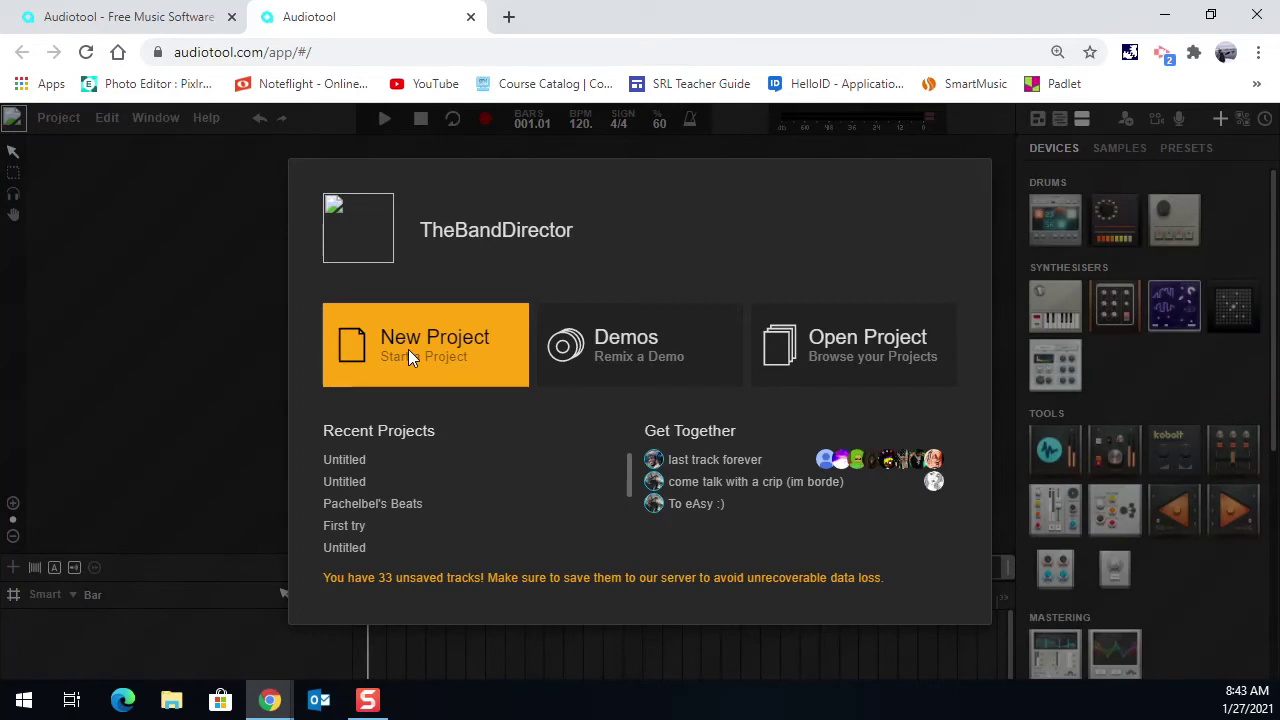
- Create a new project and add a ToneMatrix synthesiser to the desktop
click(400, 345)
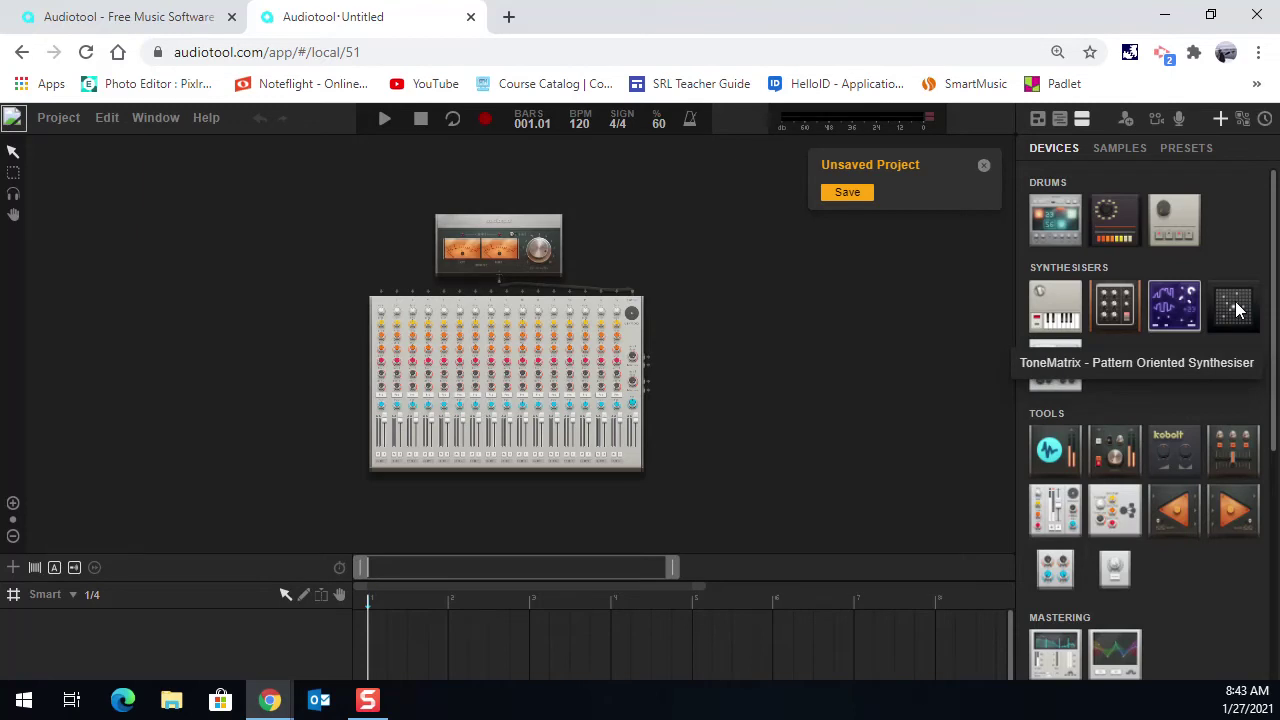
drag(908, 360, 689, 360)
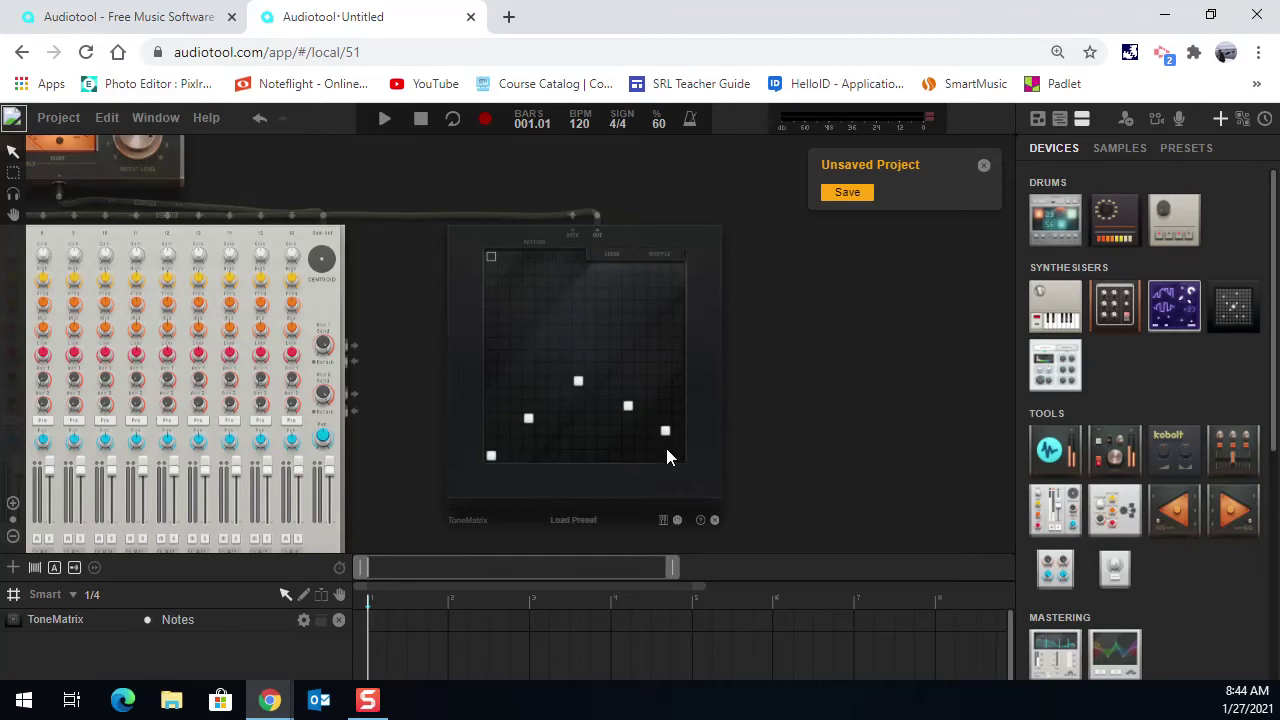
- Start playback and toggle ToneMatrix cells into a rising melody, removing one misplaced note
key(space)
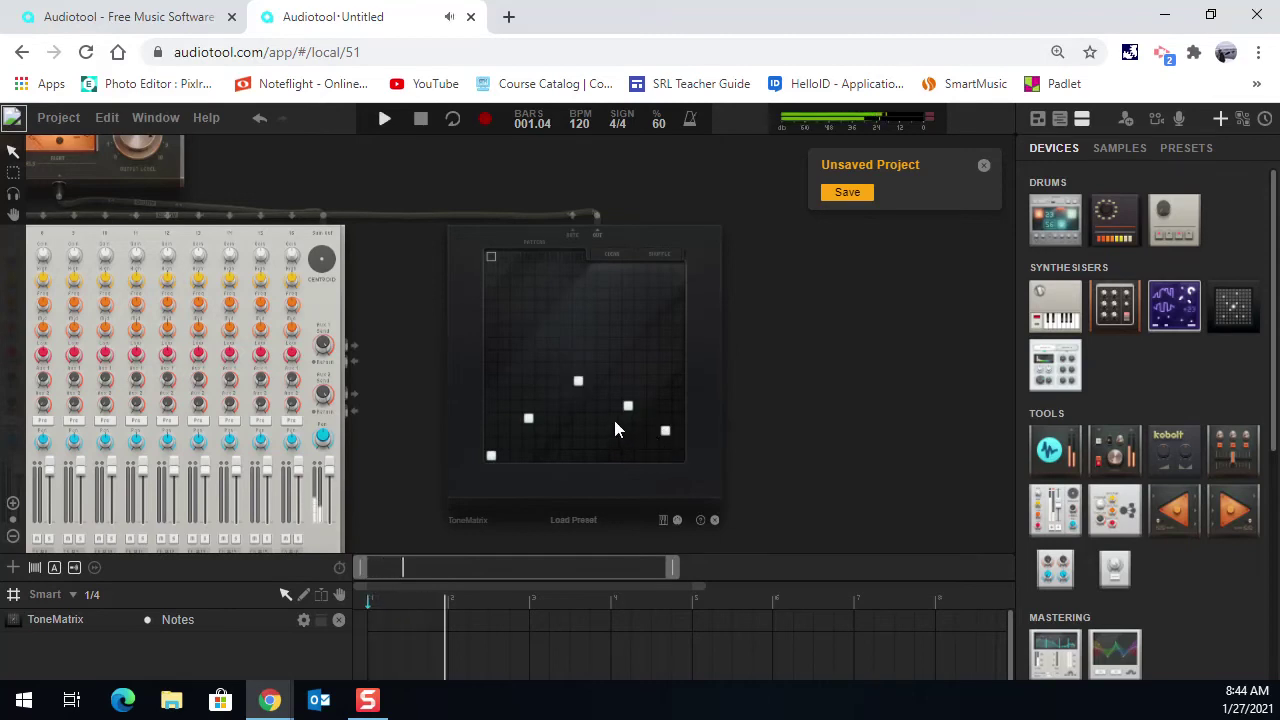
click(677, 443)
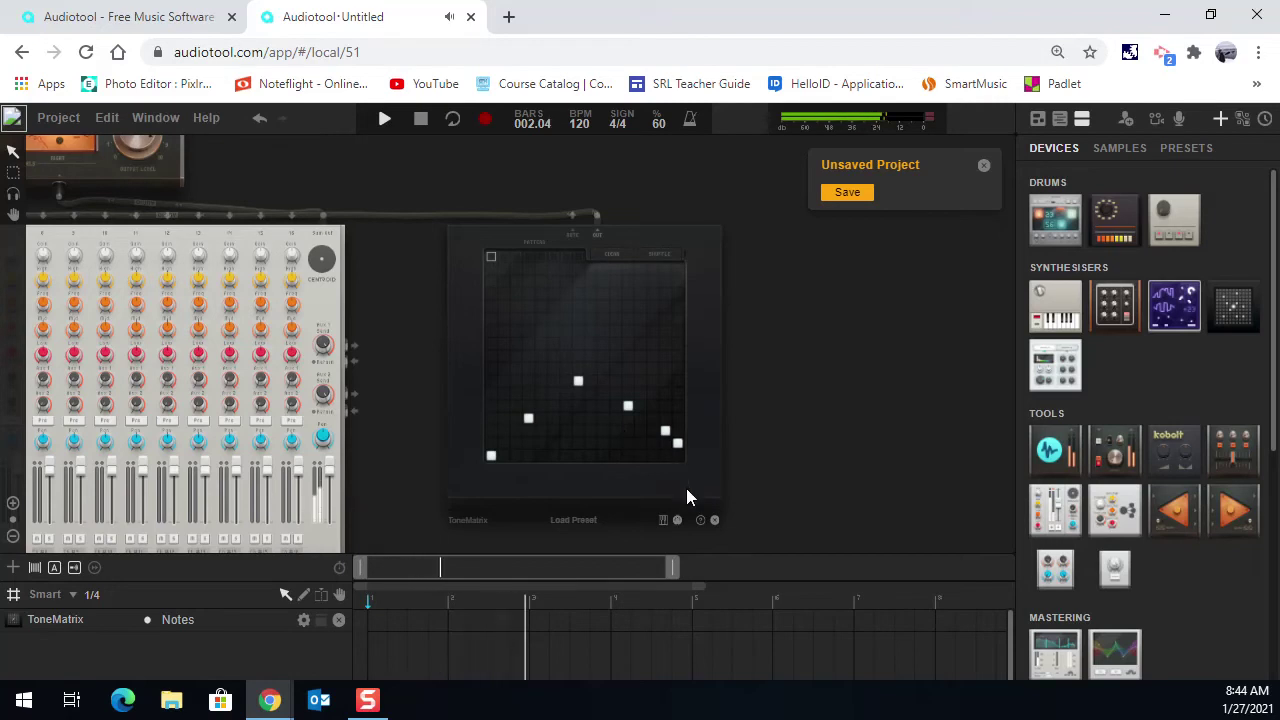
click(565, 393)
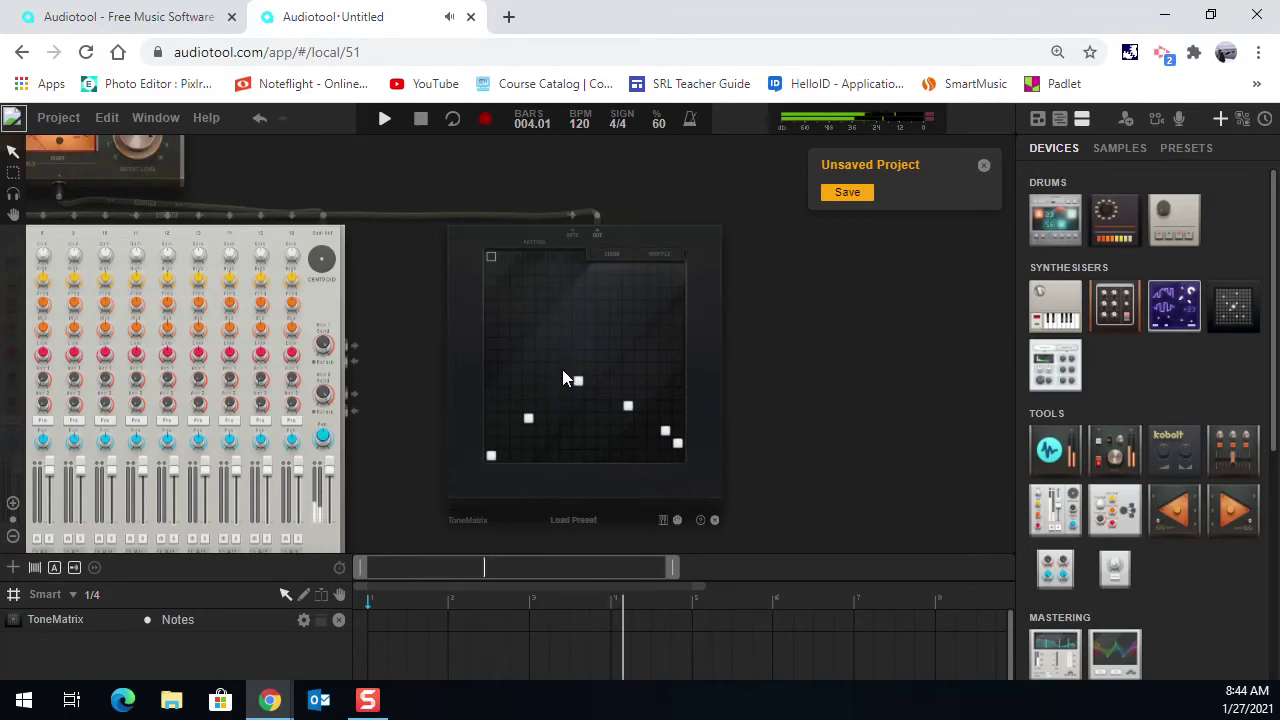
click(615, 393)
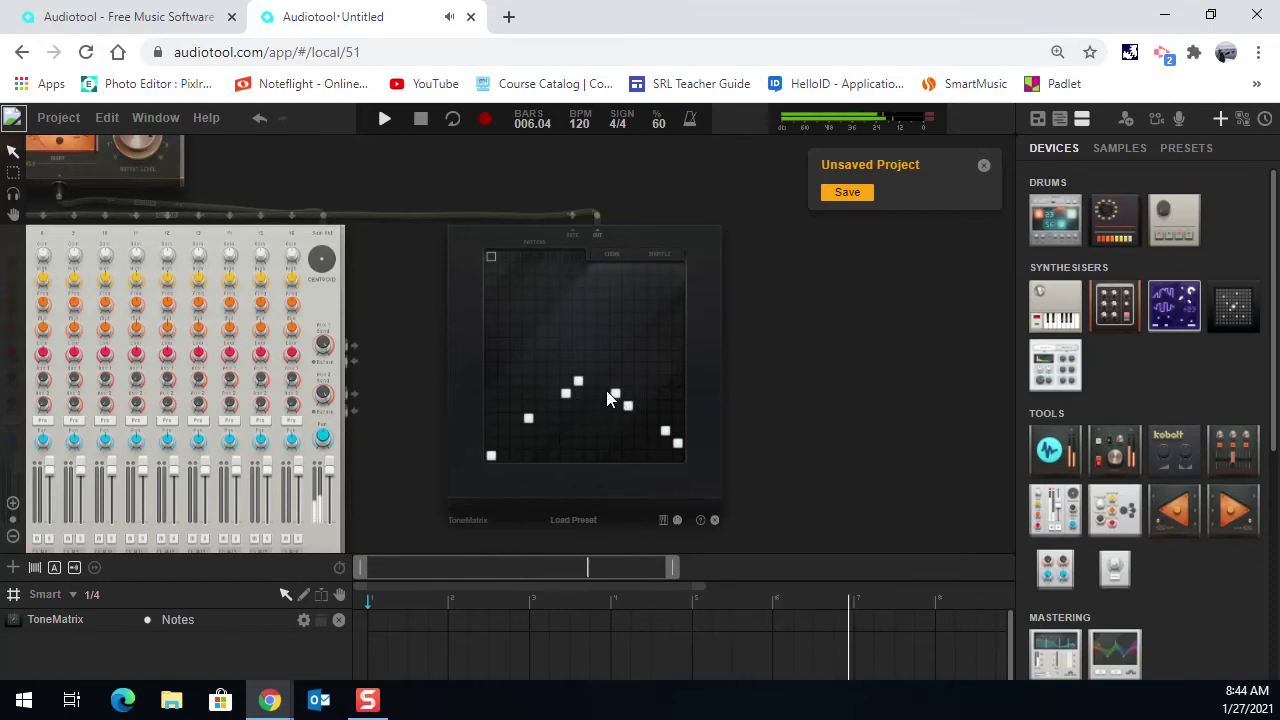
click(578, 379)
click(590, 357)
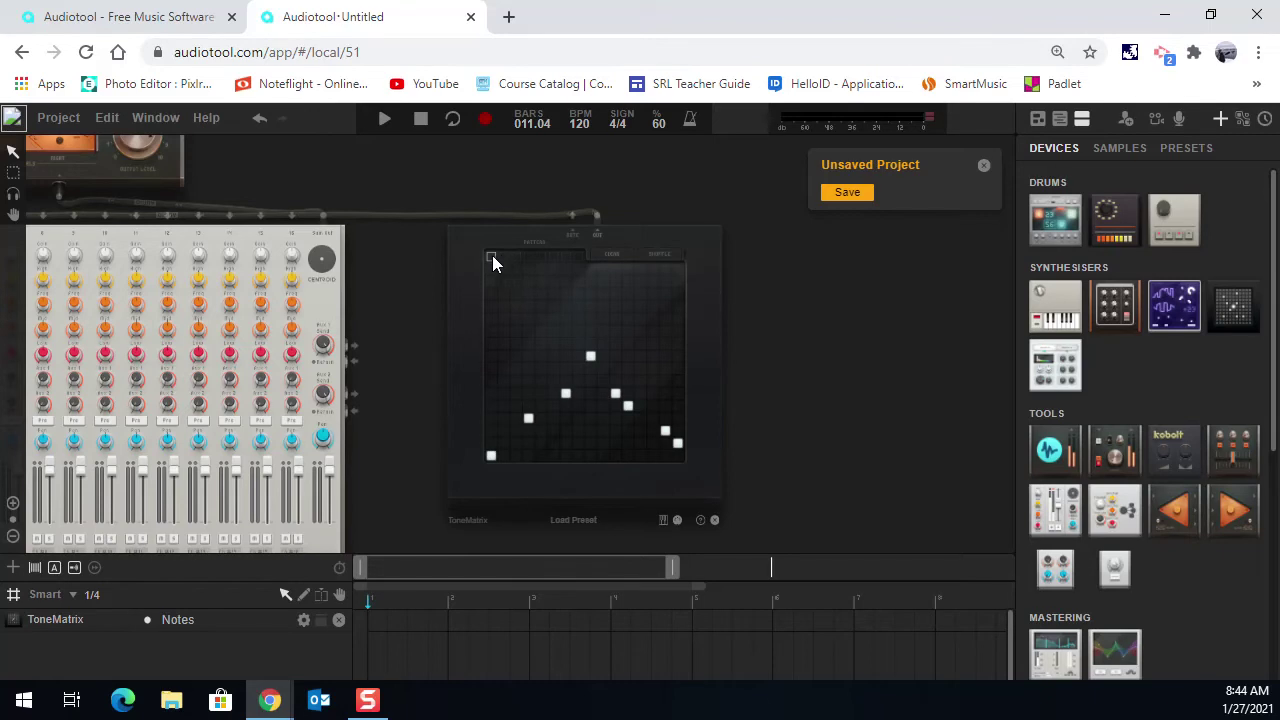
- Replay the first ToneMatrix pattern and add notes to refine it
scroll(490, 250, up, 3)
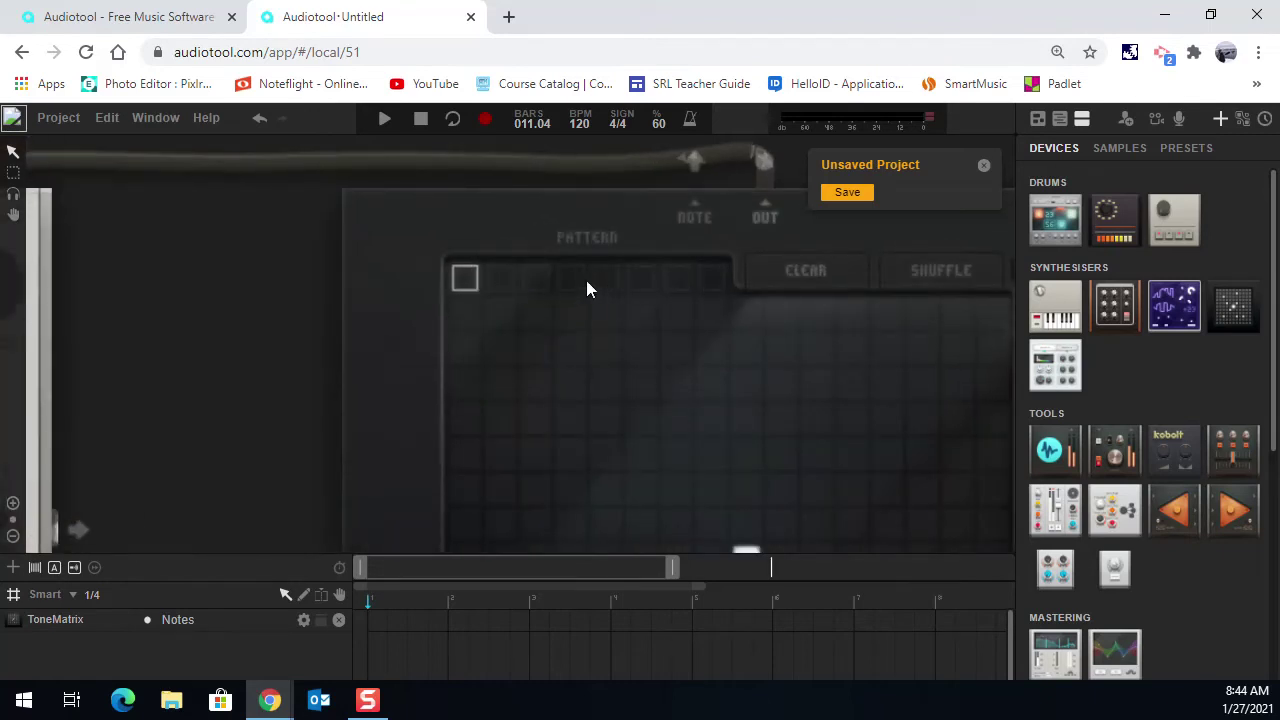
scroll(527, 274, down, 4)
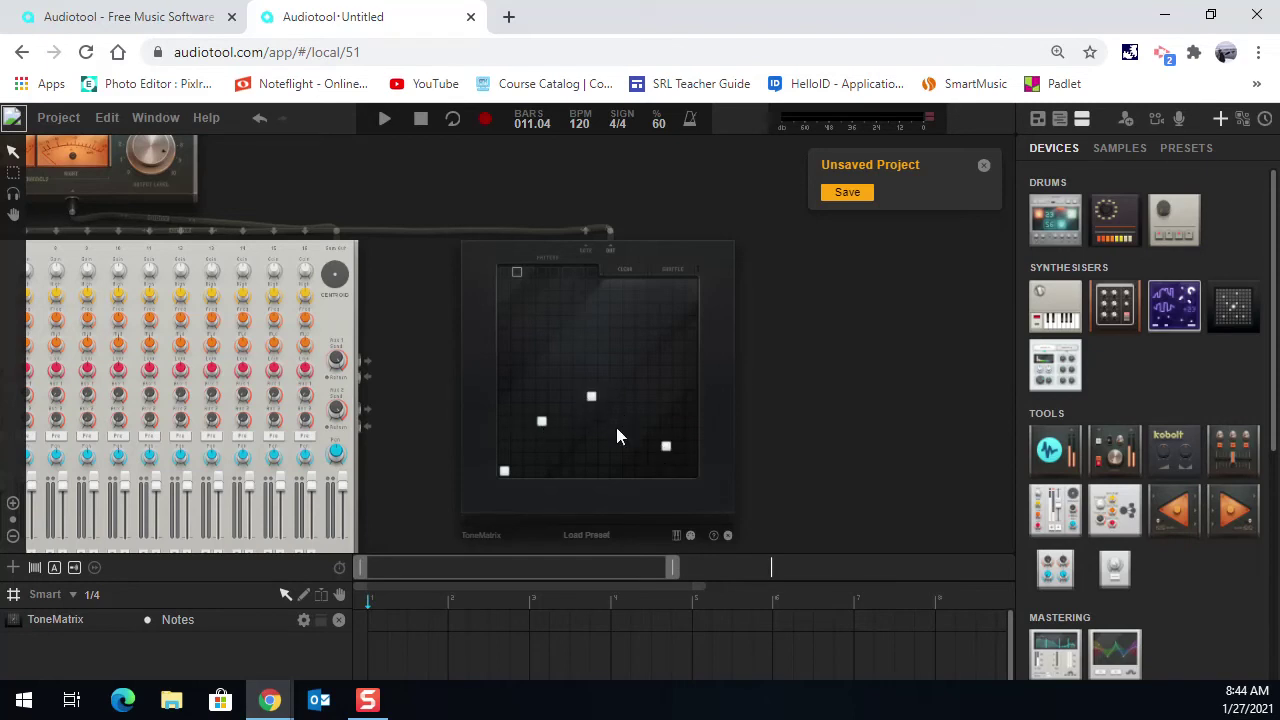
key(space)
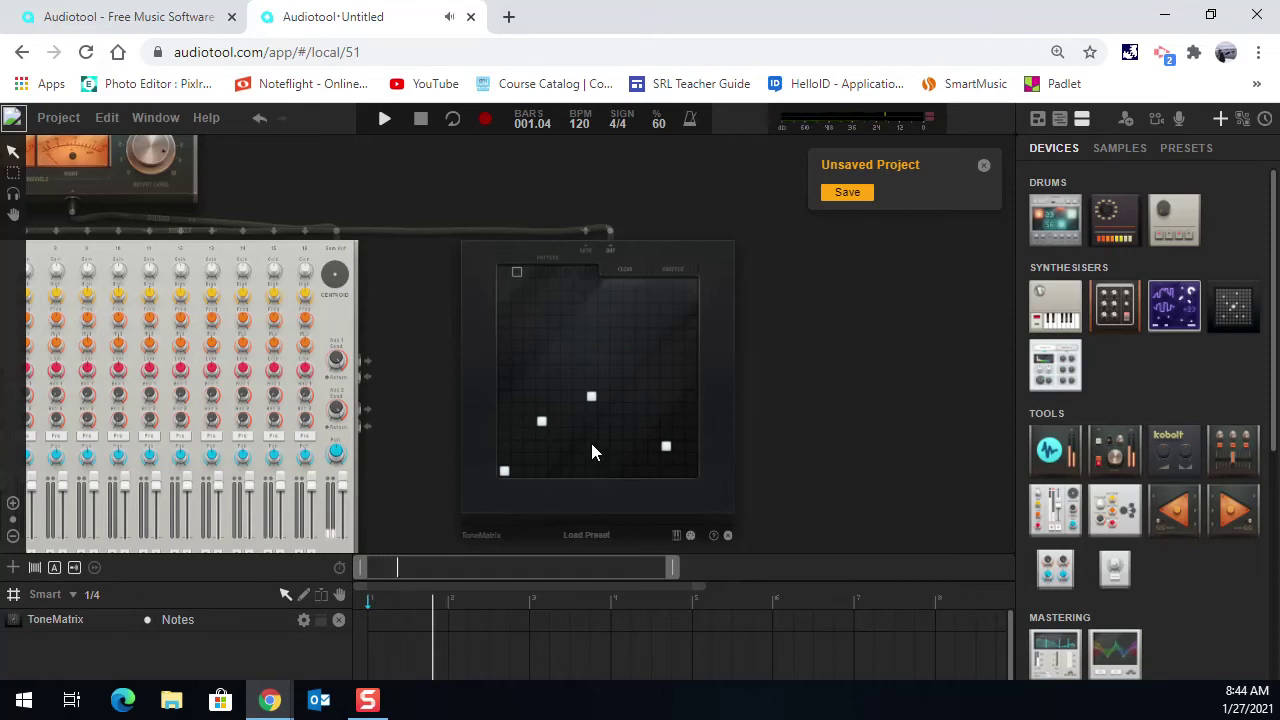
click(690, 457)
click(668, 447)
click(677, 447)
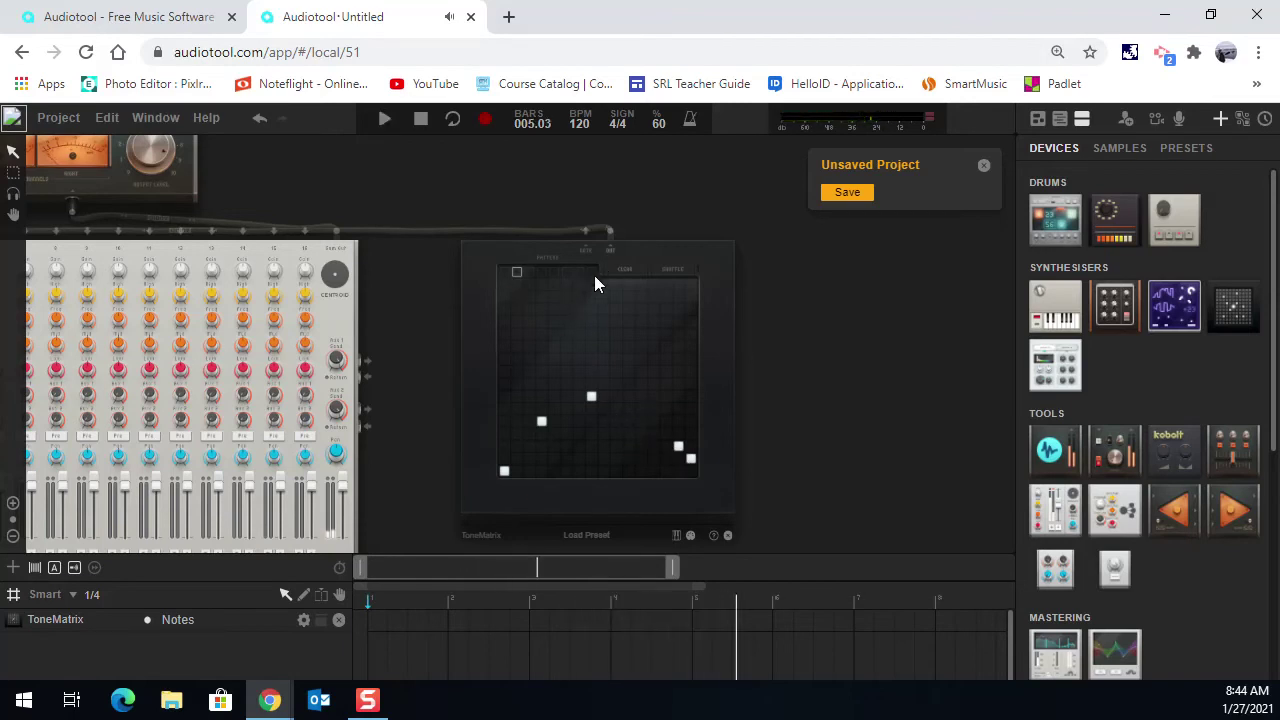
- Switch to the empty second pattern slot and play it from the start
click(529, 271)
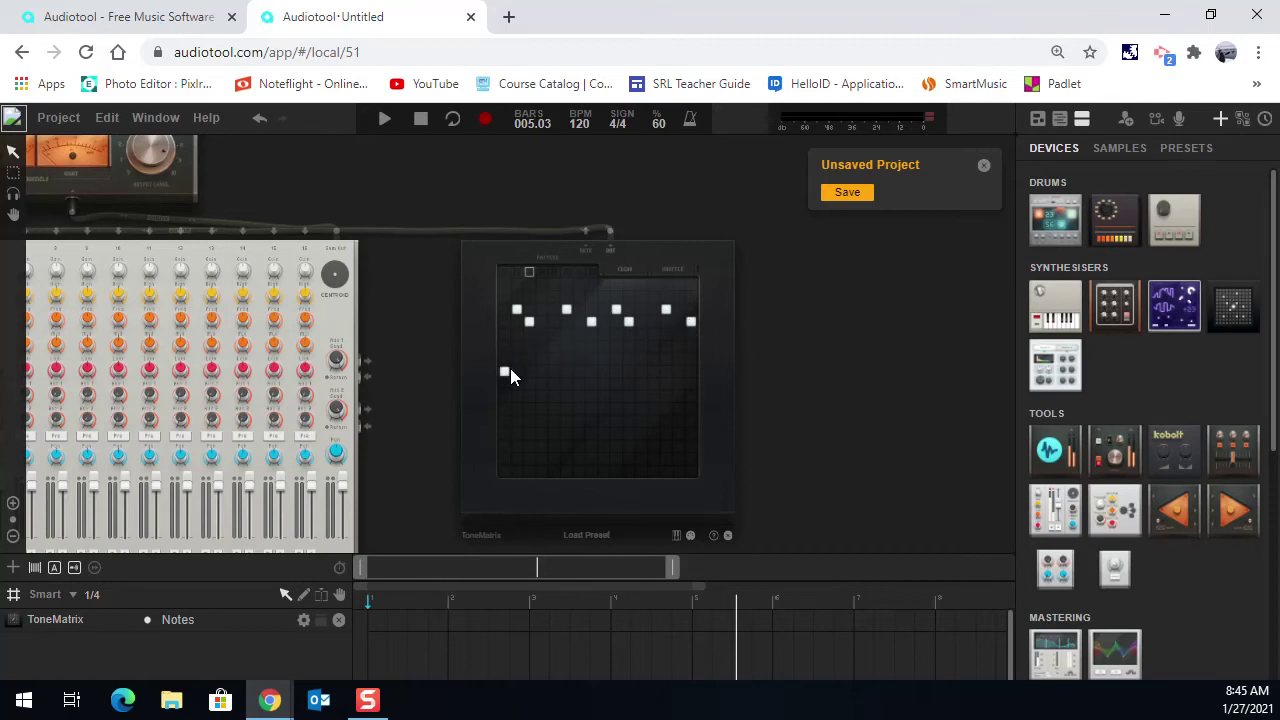
key(space)
right_click(709, 299)
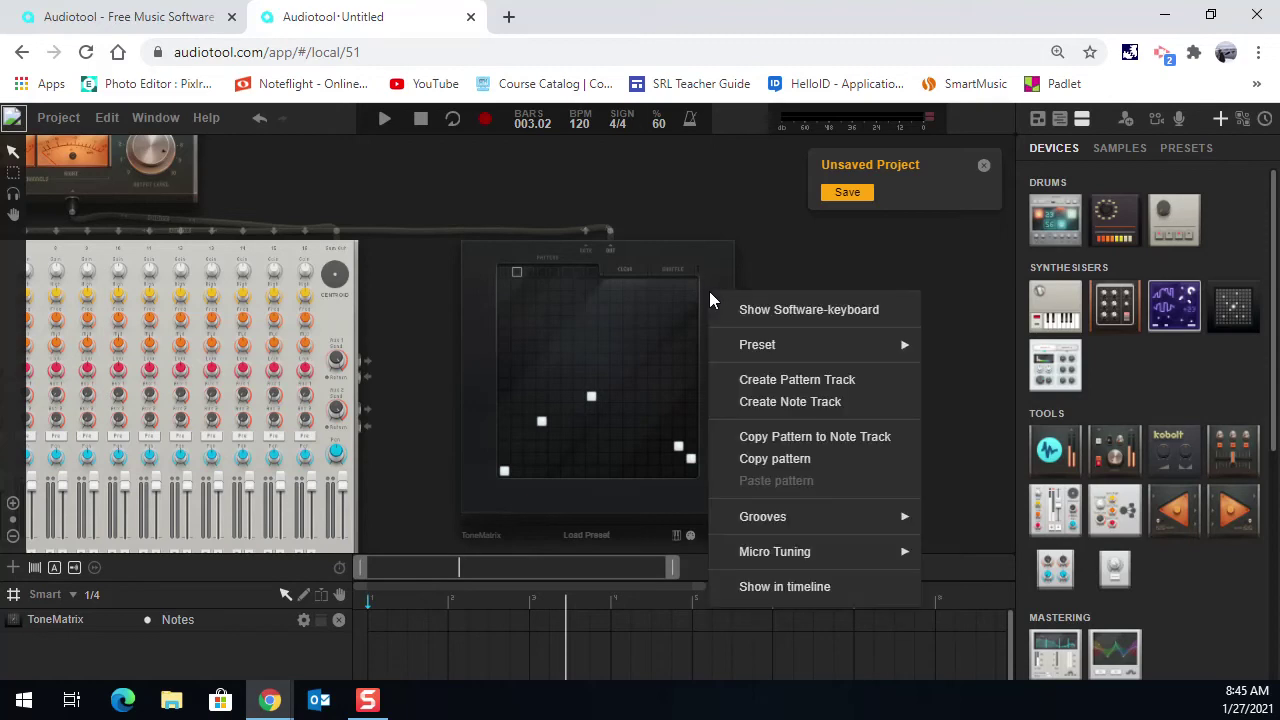
- Copy the current pattern to a new note track and place its region at bar 1
click(762, 434)
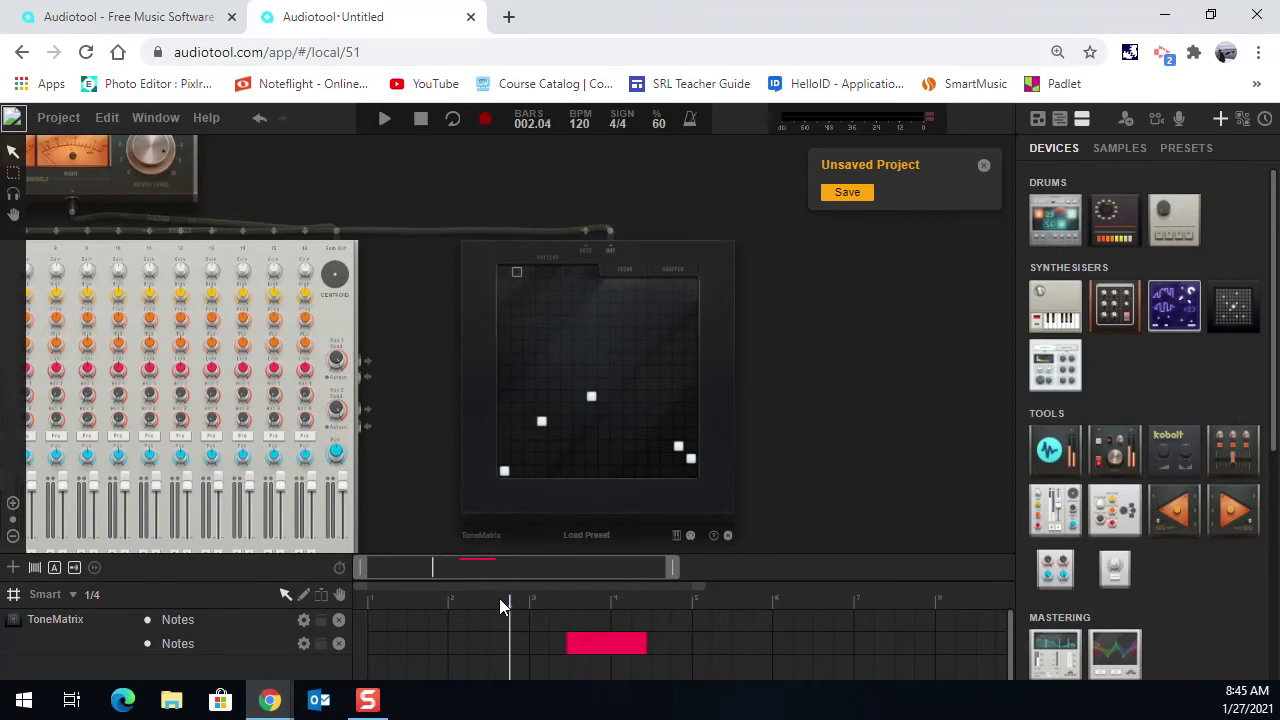
click(549, 597)
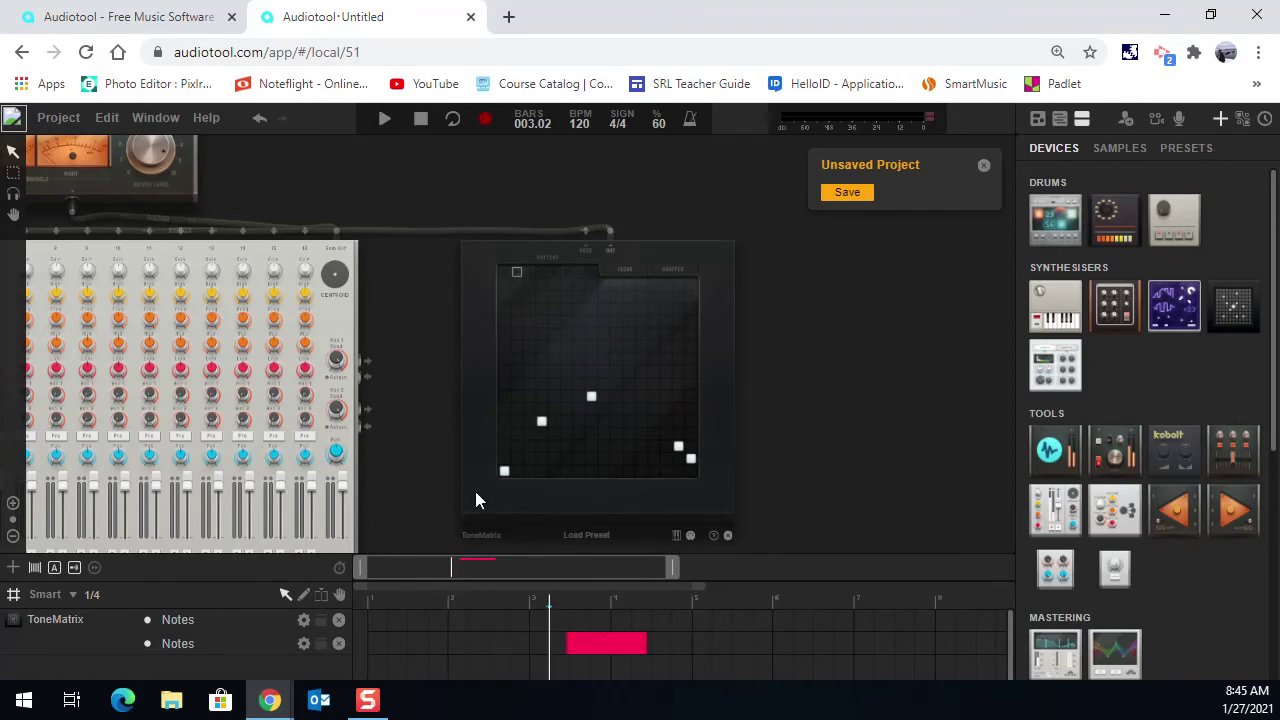
click(421, 120)
drag(616, 643, 400, 646)
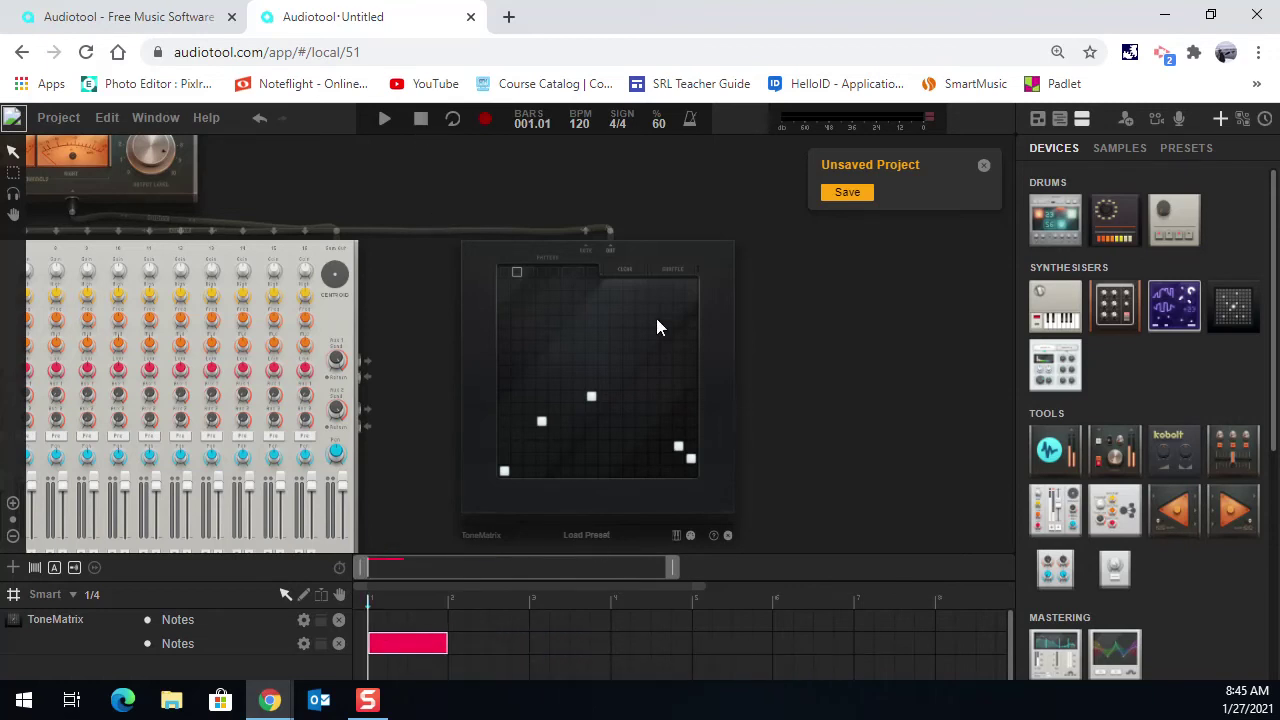
- Copy another ToneMatrix pattern to a note track and move its region to bar 3
click(503, 271)
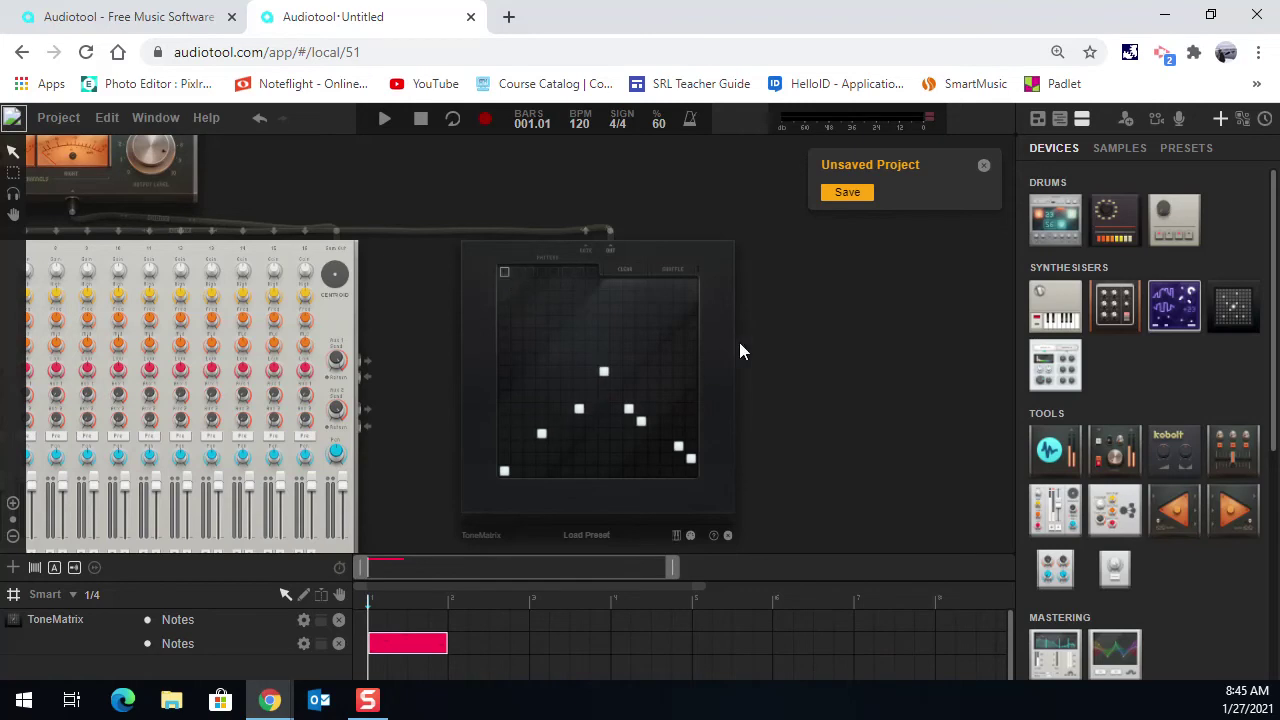
right_click(700, 314)
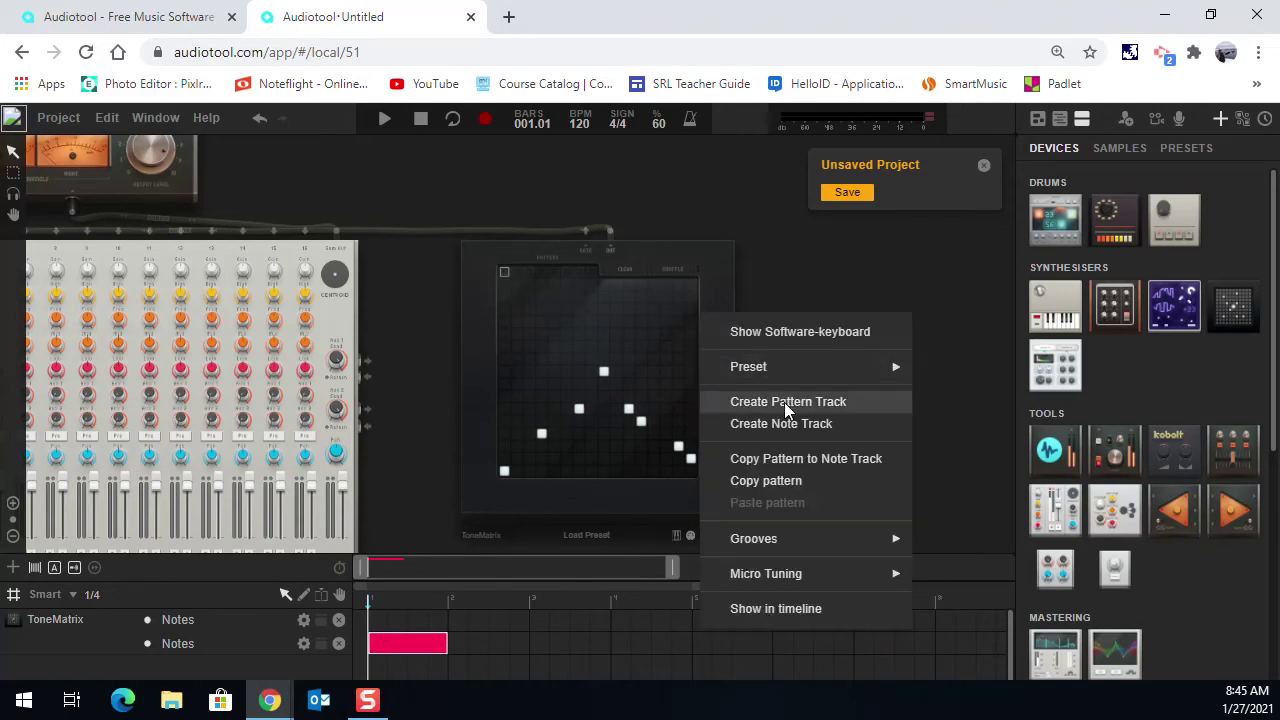
click(776, 459)
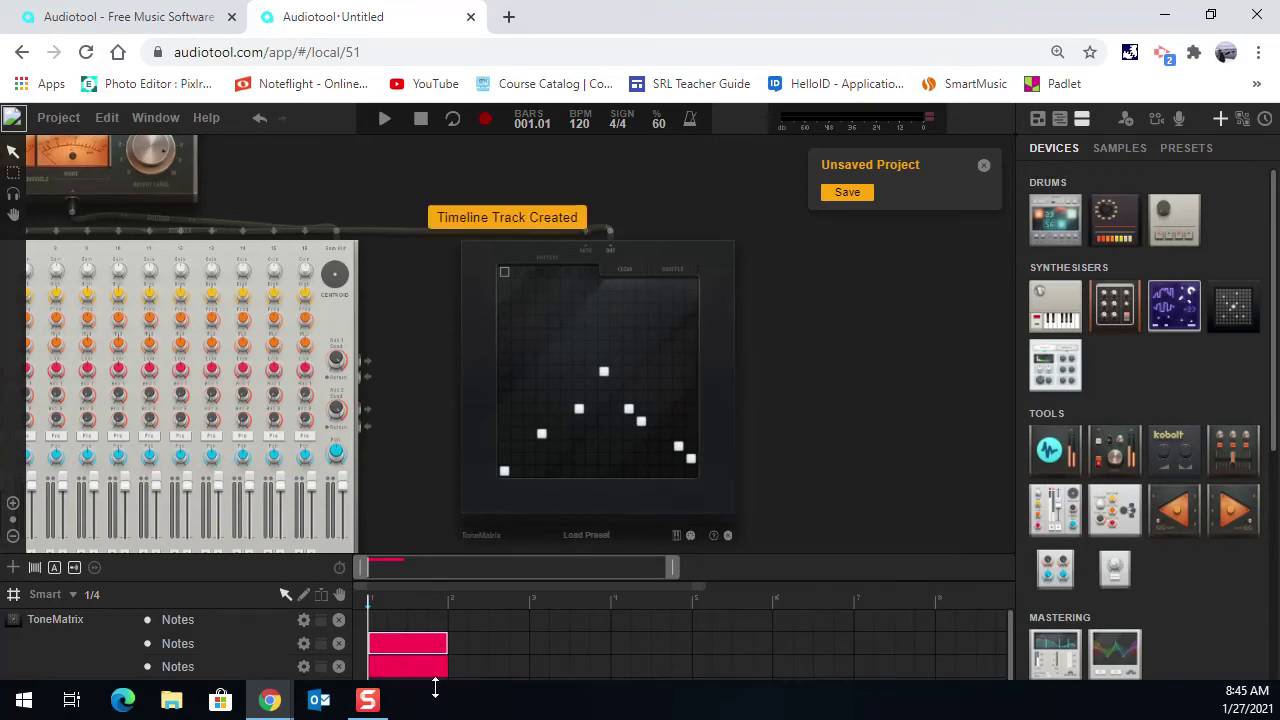
drag(420, 674, 584, 670)
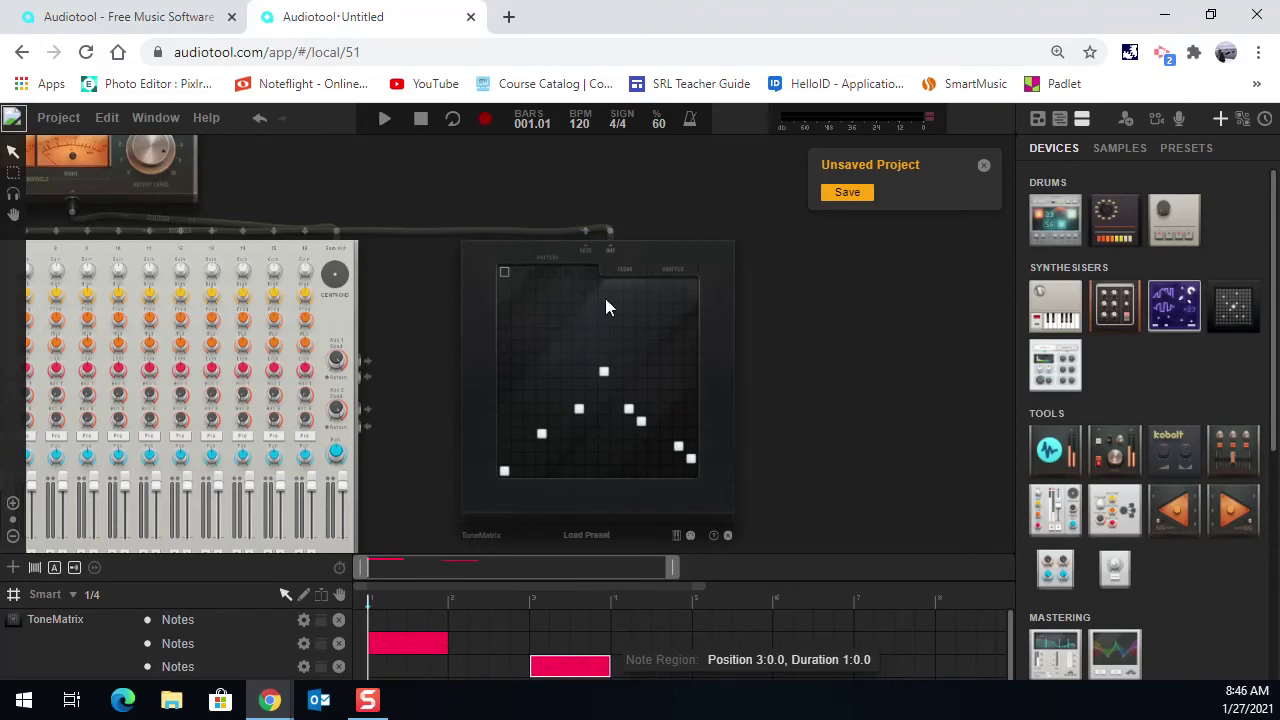
- Copy the repeating-rows pattern to a fourth note track
click(530, 271)
right_click(689, 256)
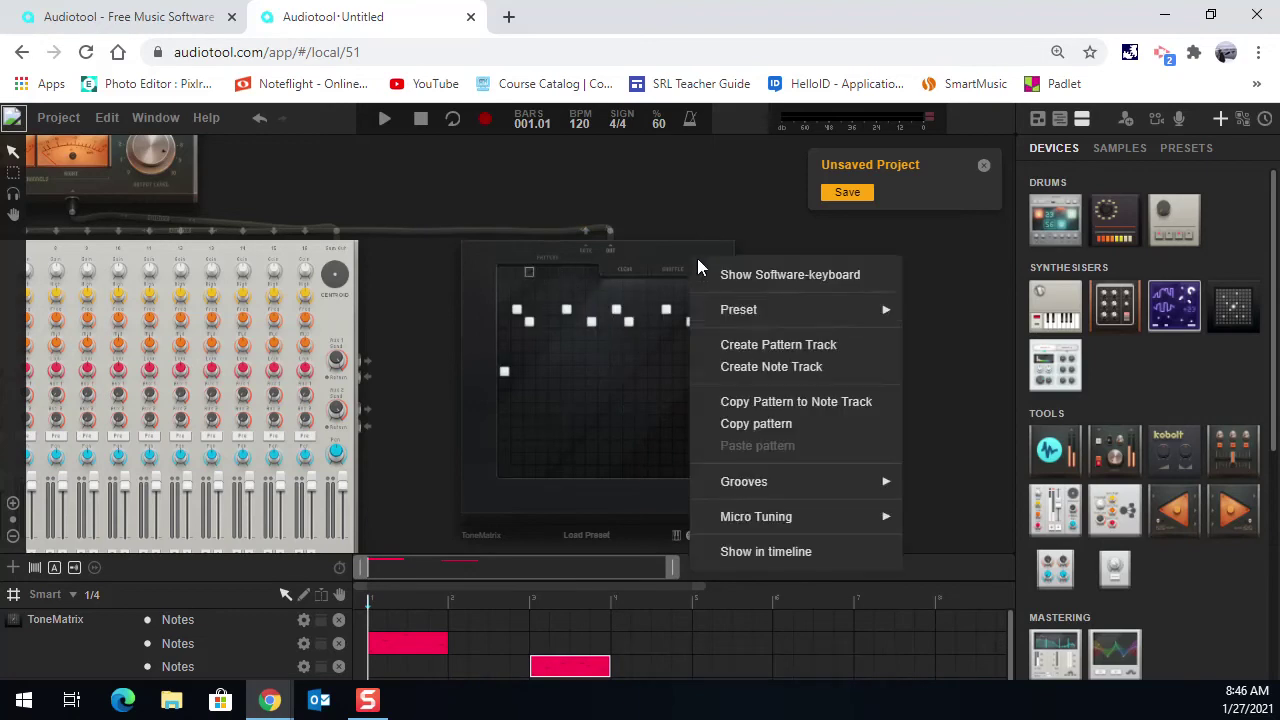
click(763, 401)
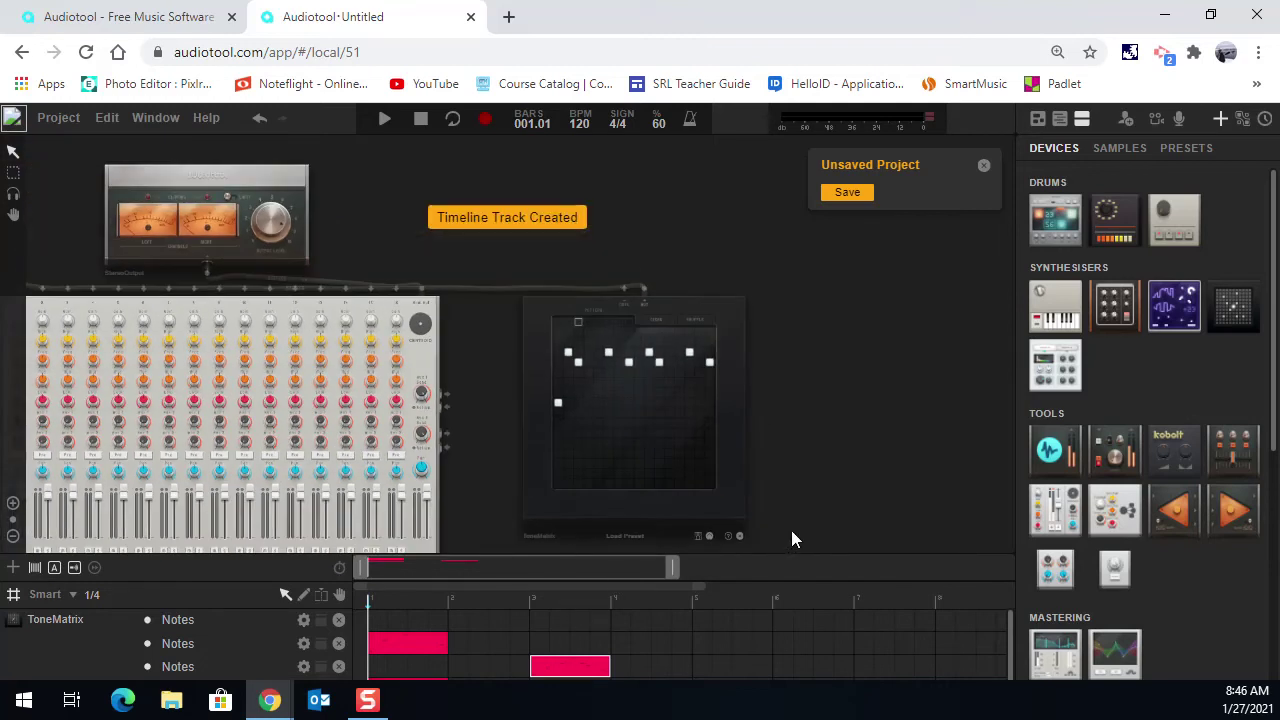
- Stretch the first region to four bars, place copies at bars 2 and 4, move the bottom region to bar 3
drag(777, 553, 774, 507)
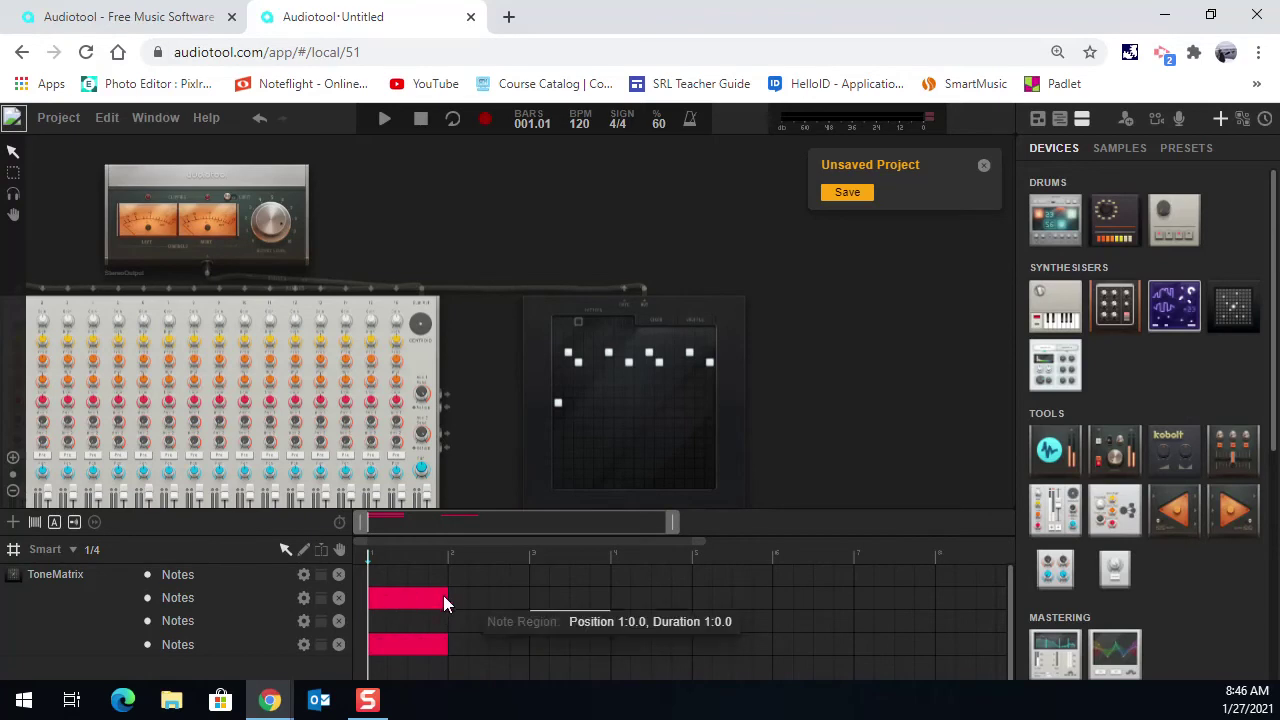
drag(443, 595, 693, 596)
drag(571, 619, 493, 619)
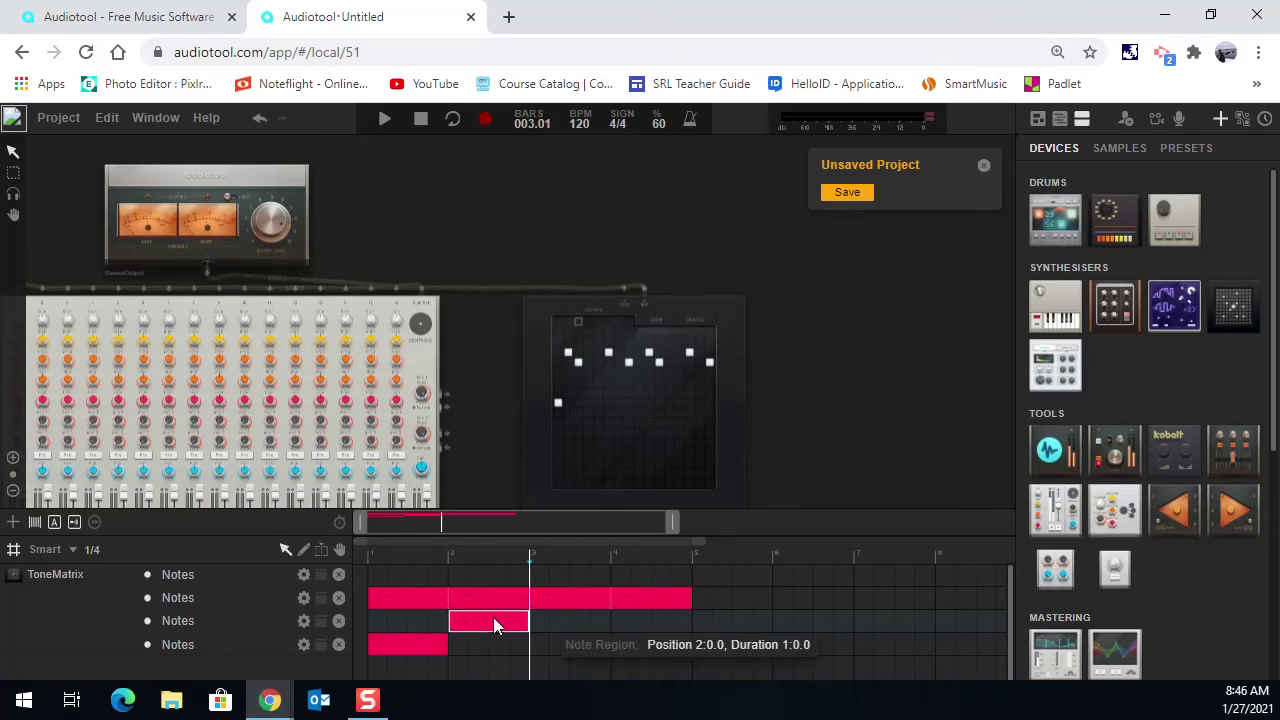
drag(494, 620, 600, 599)
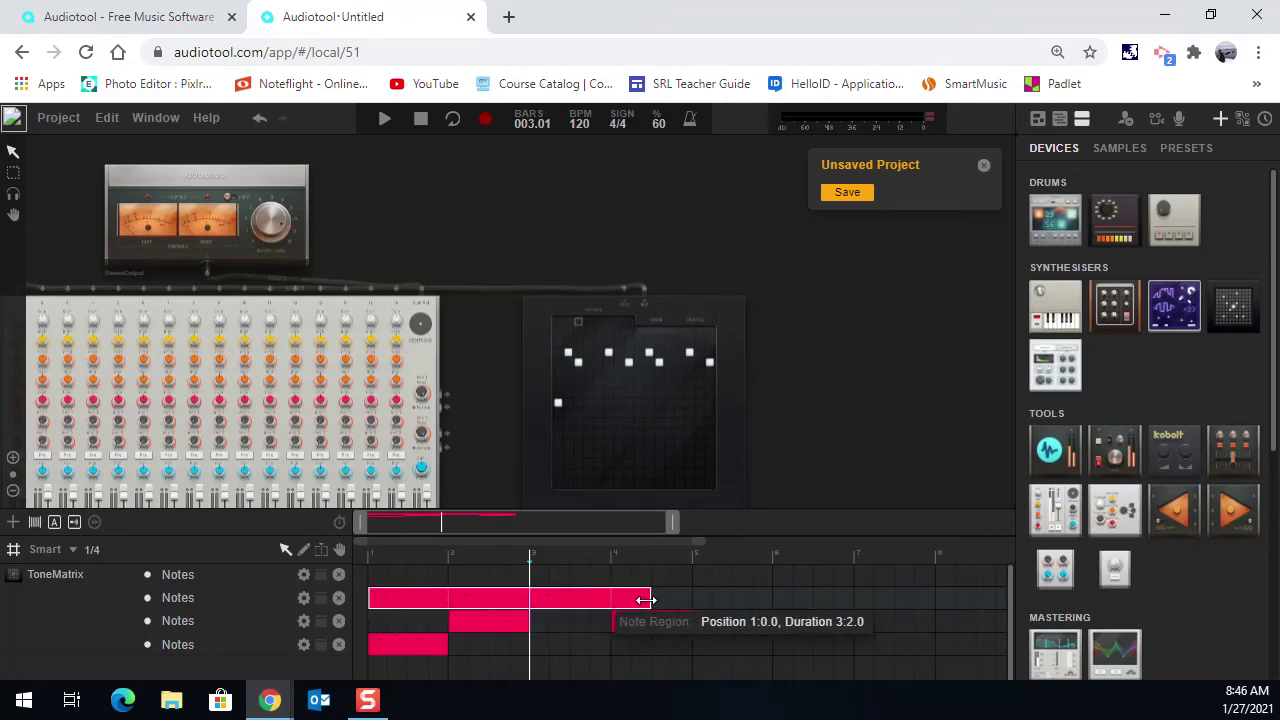
drag(645, 599, 686, 598)
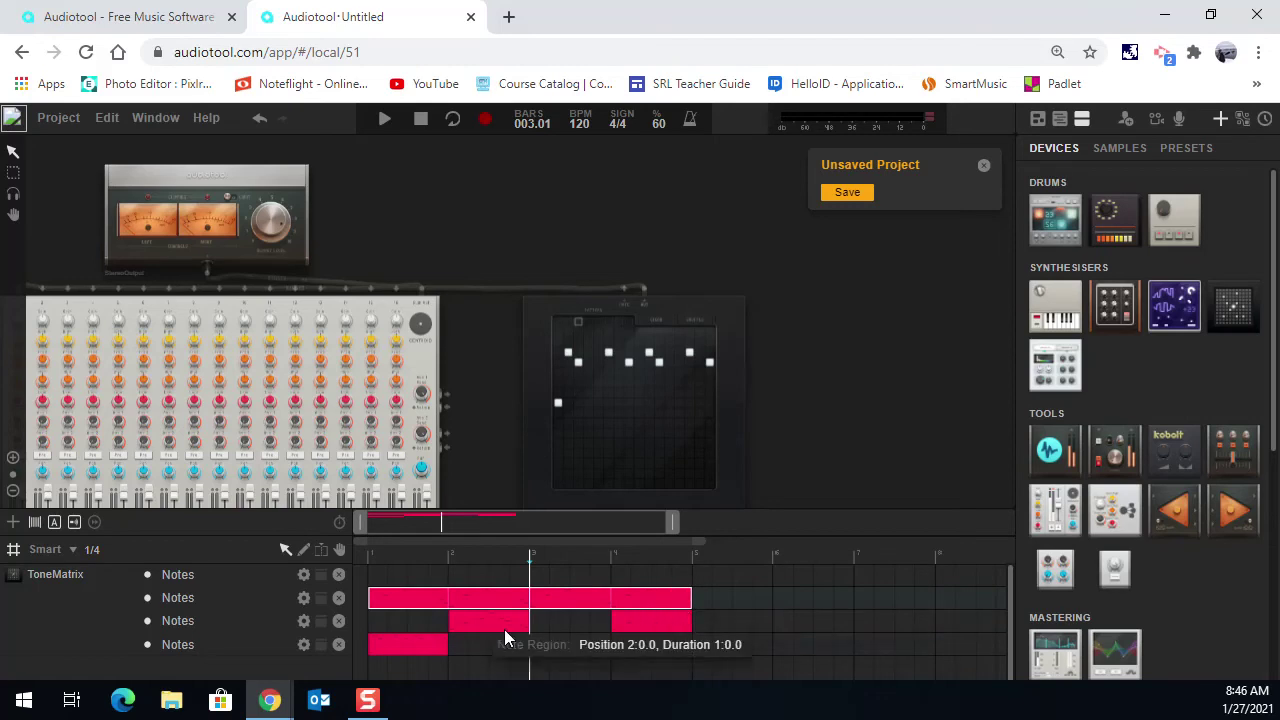
drag(419, 643, 690, 643)
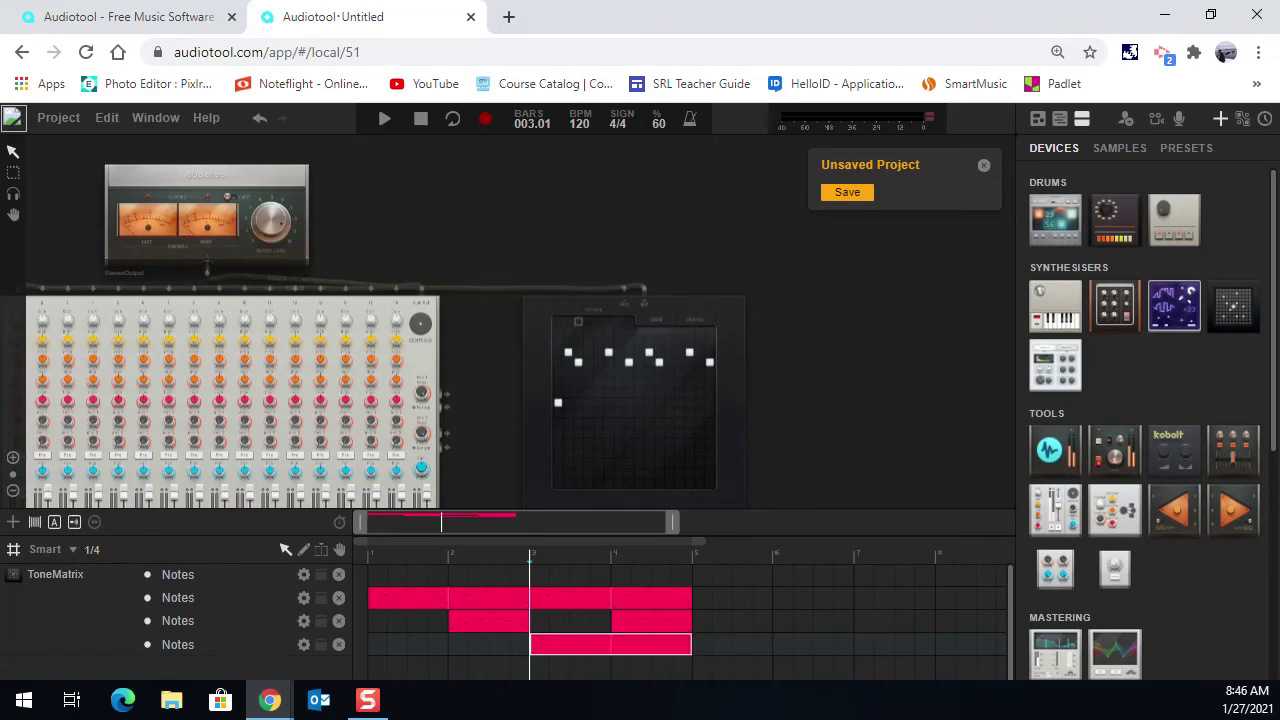
- Enable looping, play the arrangement from the start, and stop it in bar 3
click(452, 119)
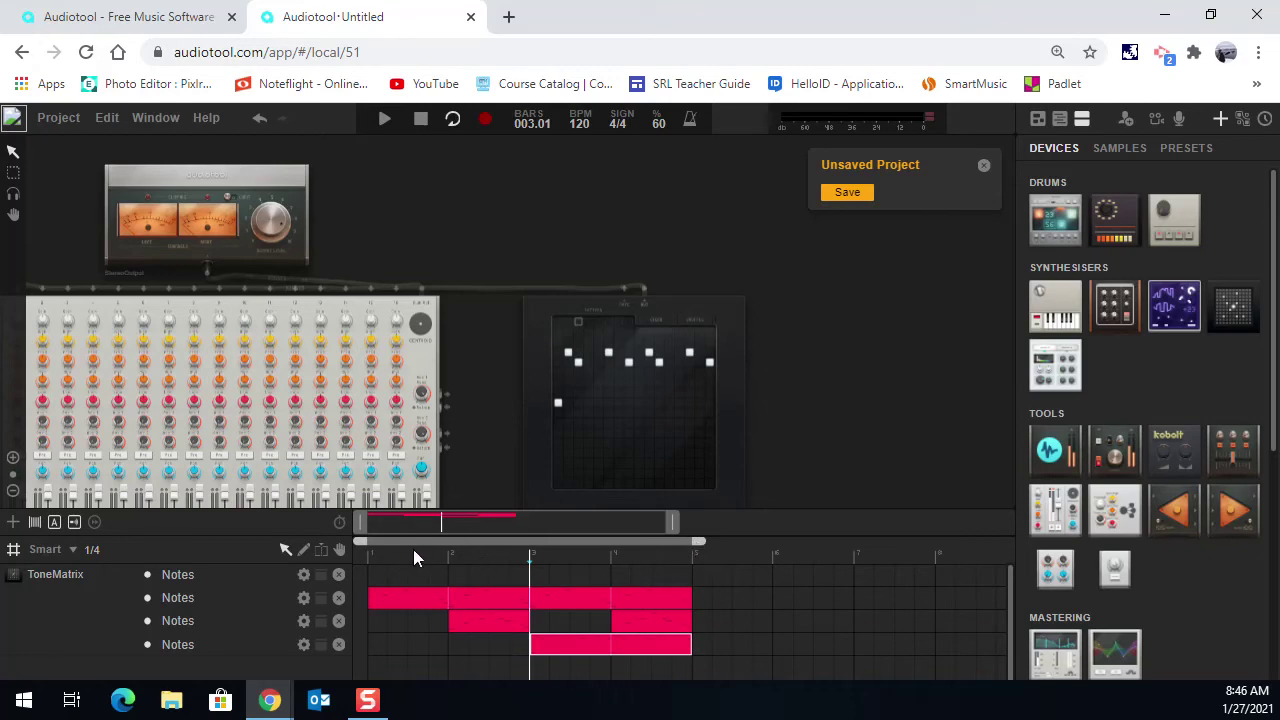
key(space)
click(426, 117)
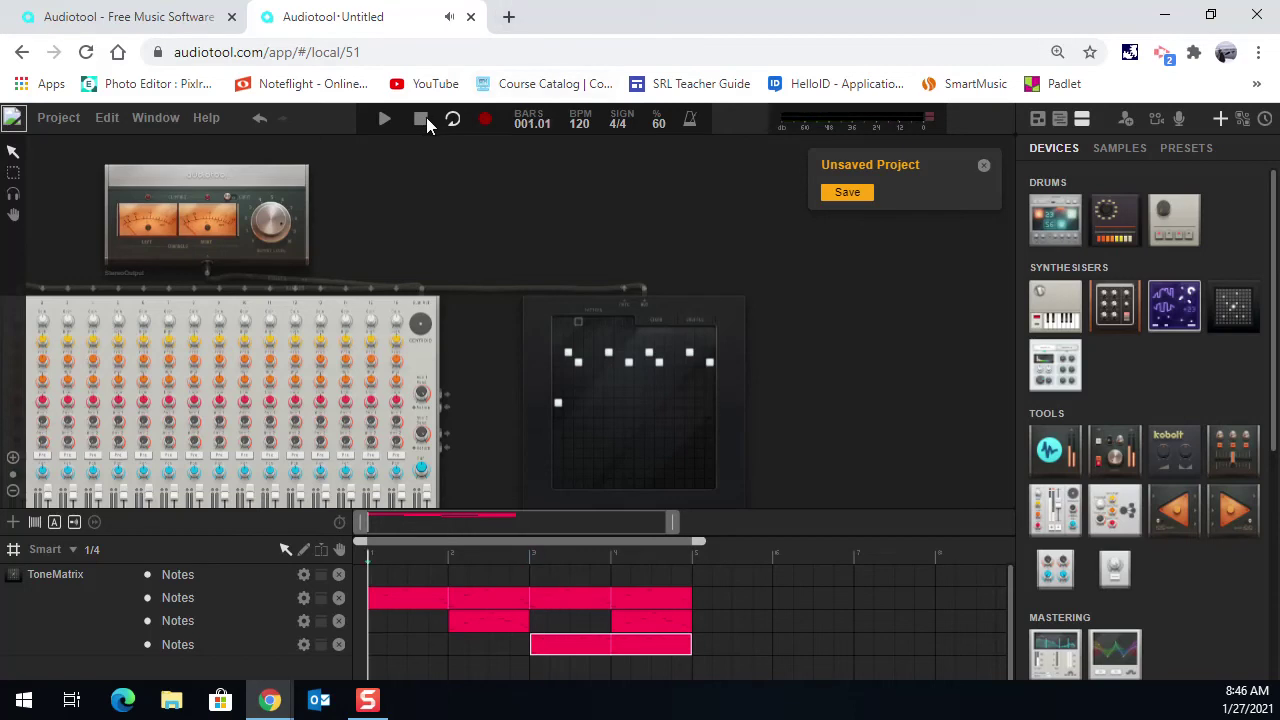
key(space)
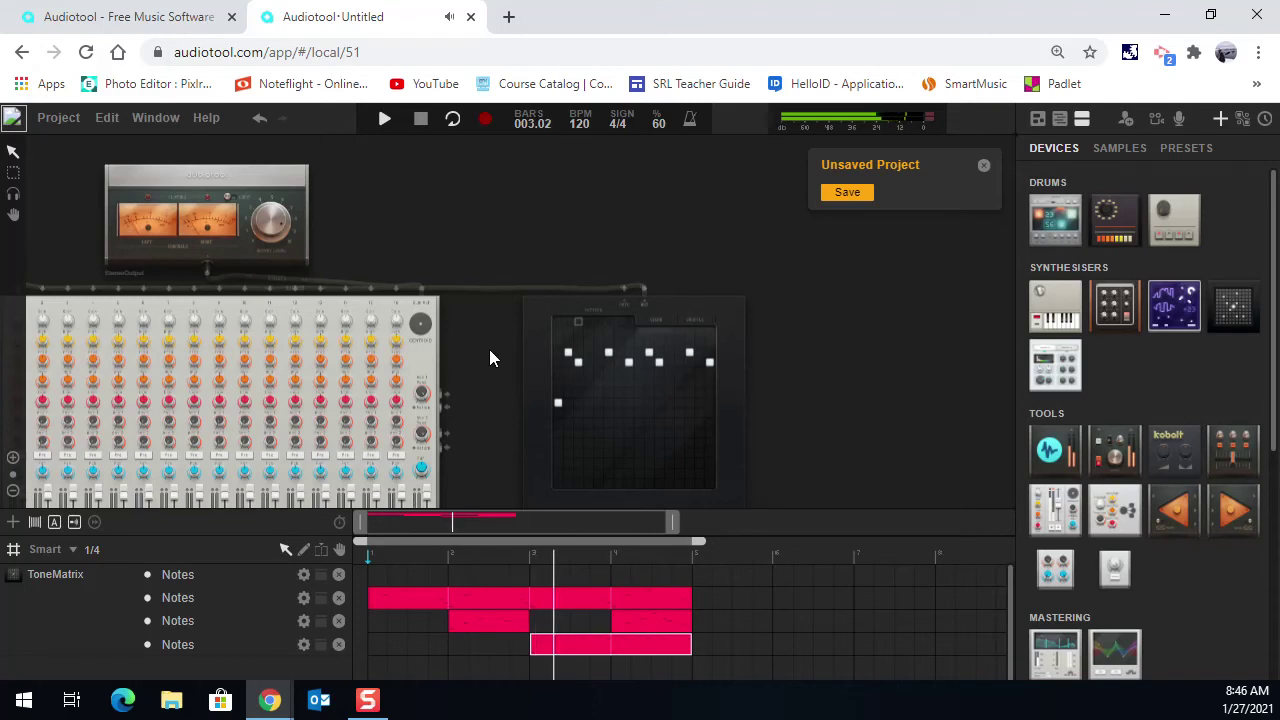
key(space)
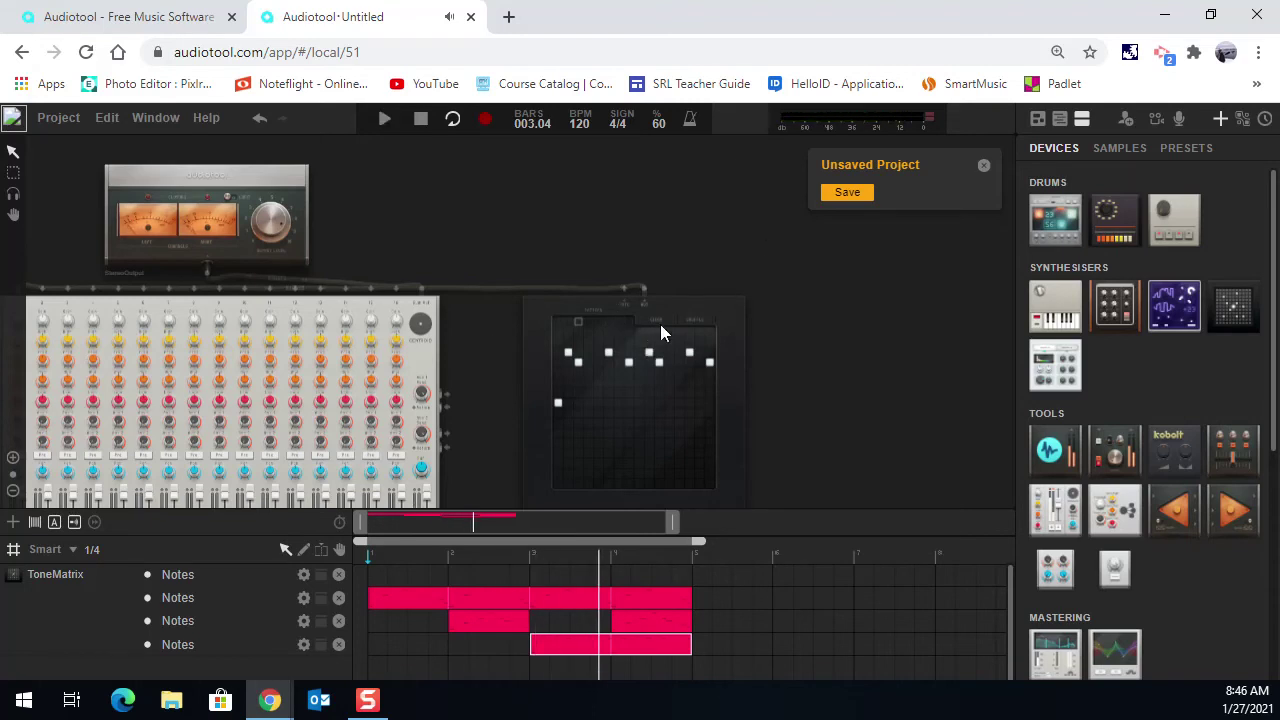
scroll(611, 353, up, 3)
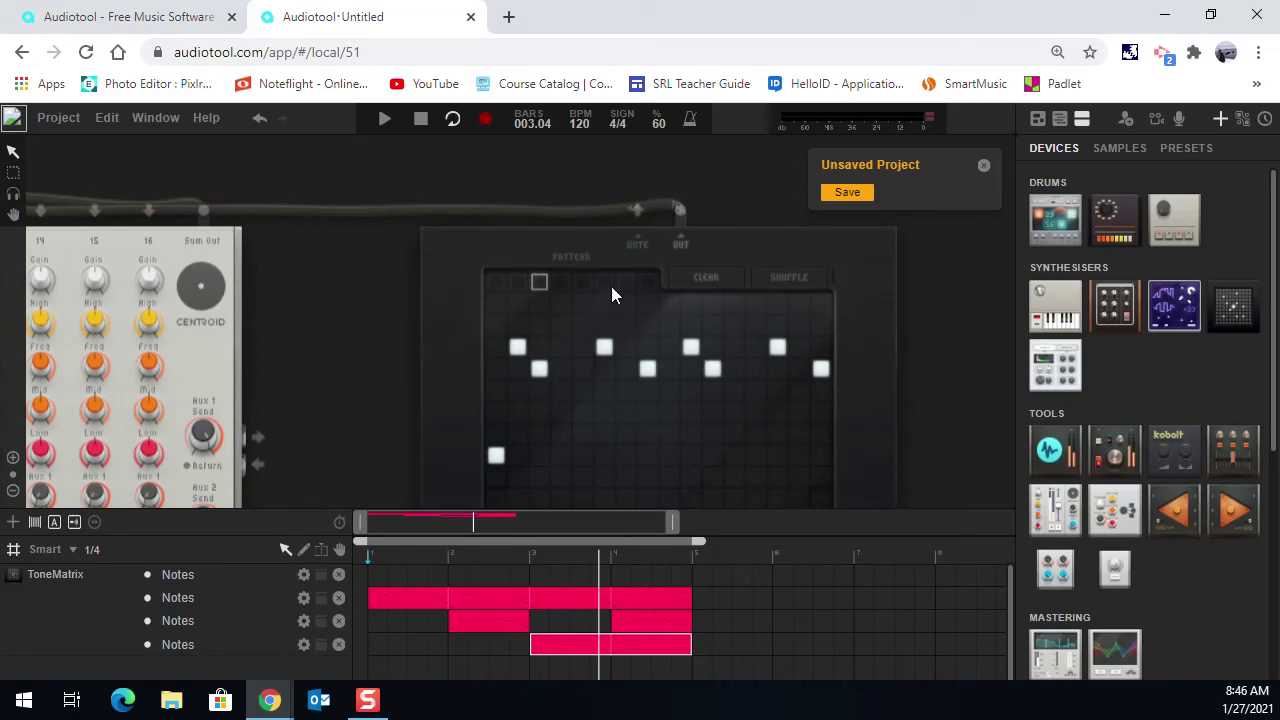
- Select an empty ToneMatrix pattern, then play the looped arrangement from bar 1 and stop it
click(561, 282)
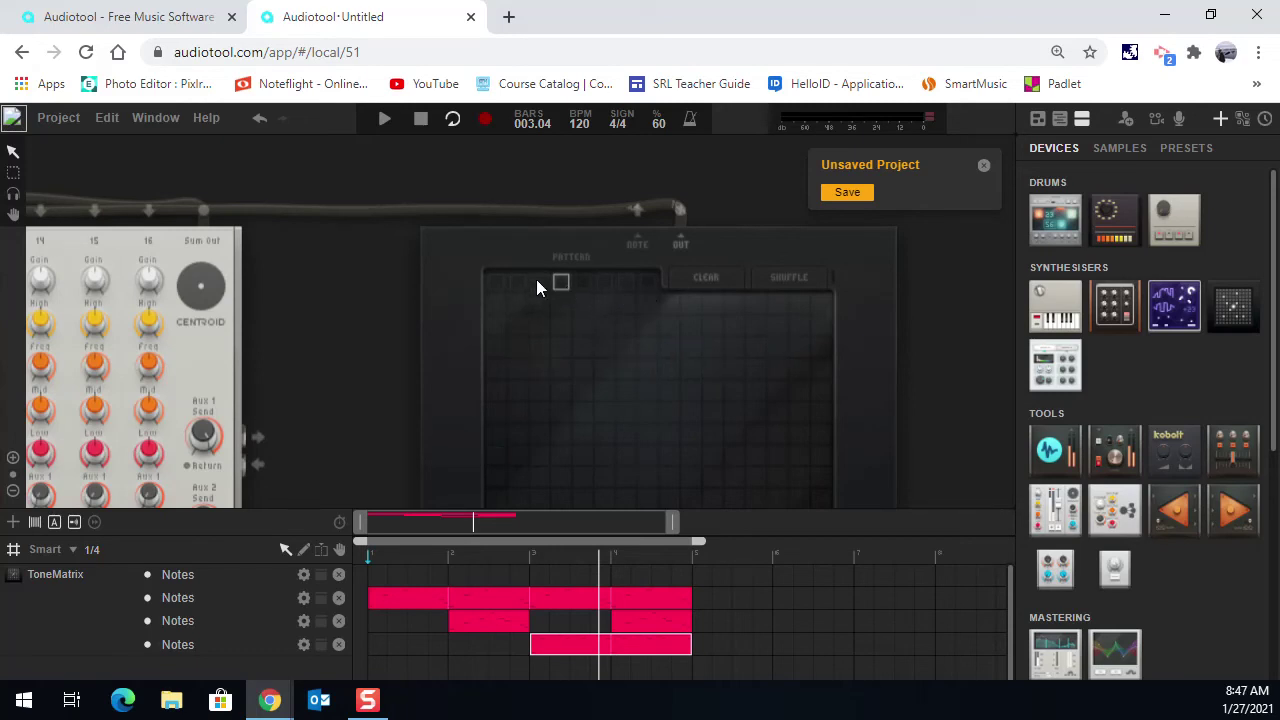
scroll(711, 278, down, 3)
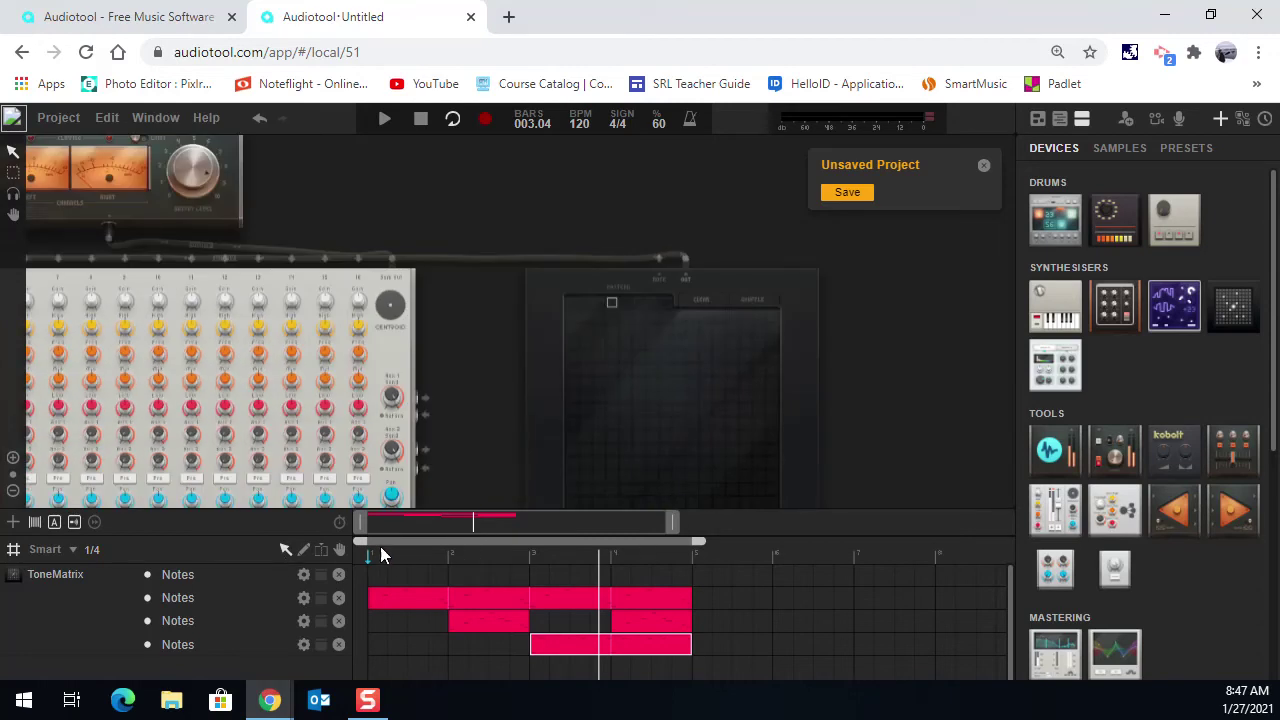
click(377, 554)
key(space)
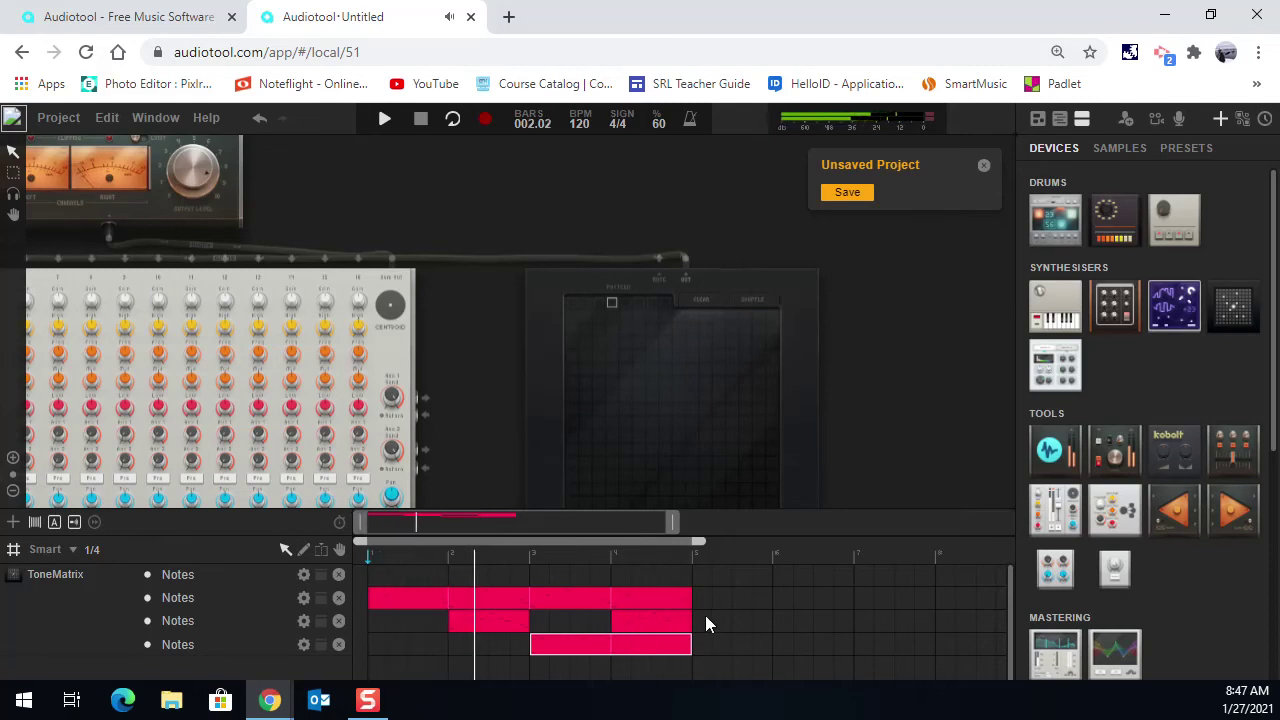
key(space)
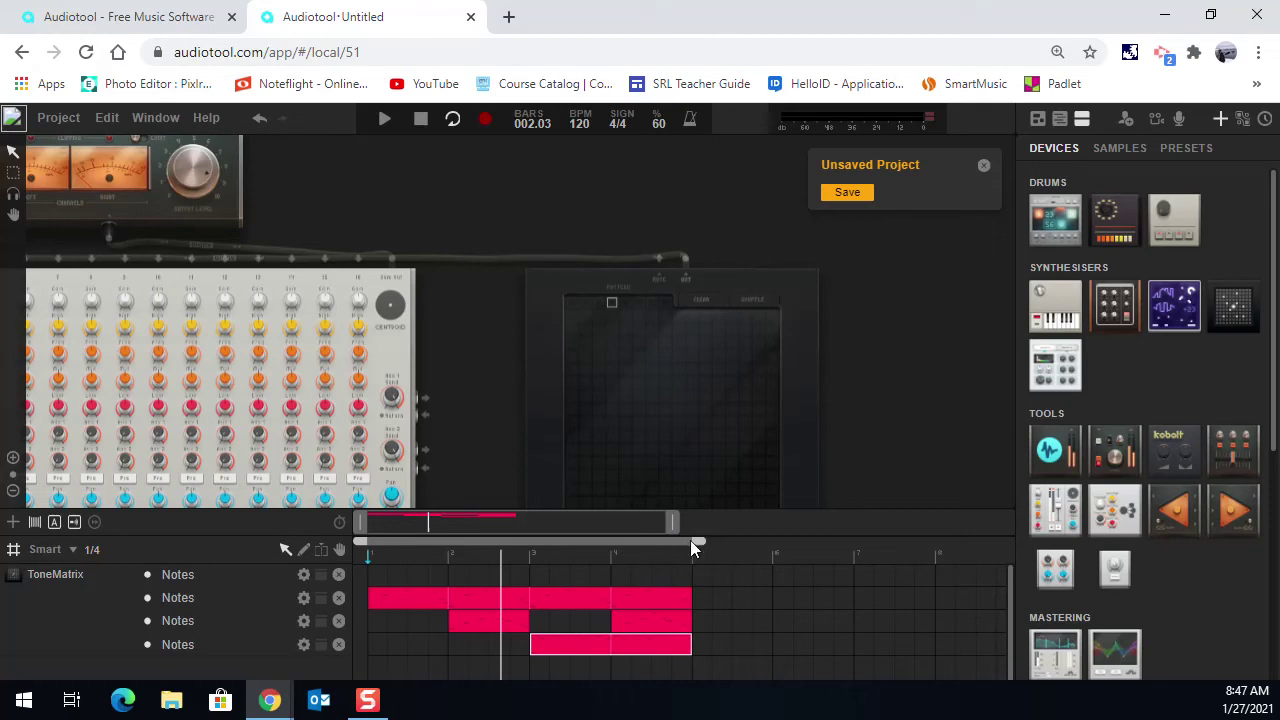
- Zoom the timeline out and set the loop end at bar 9
drag(667, 521, 1050, 518)
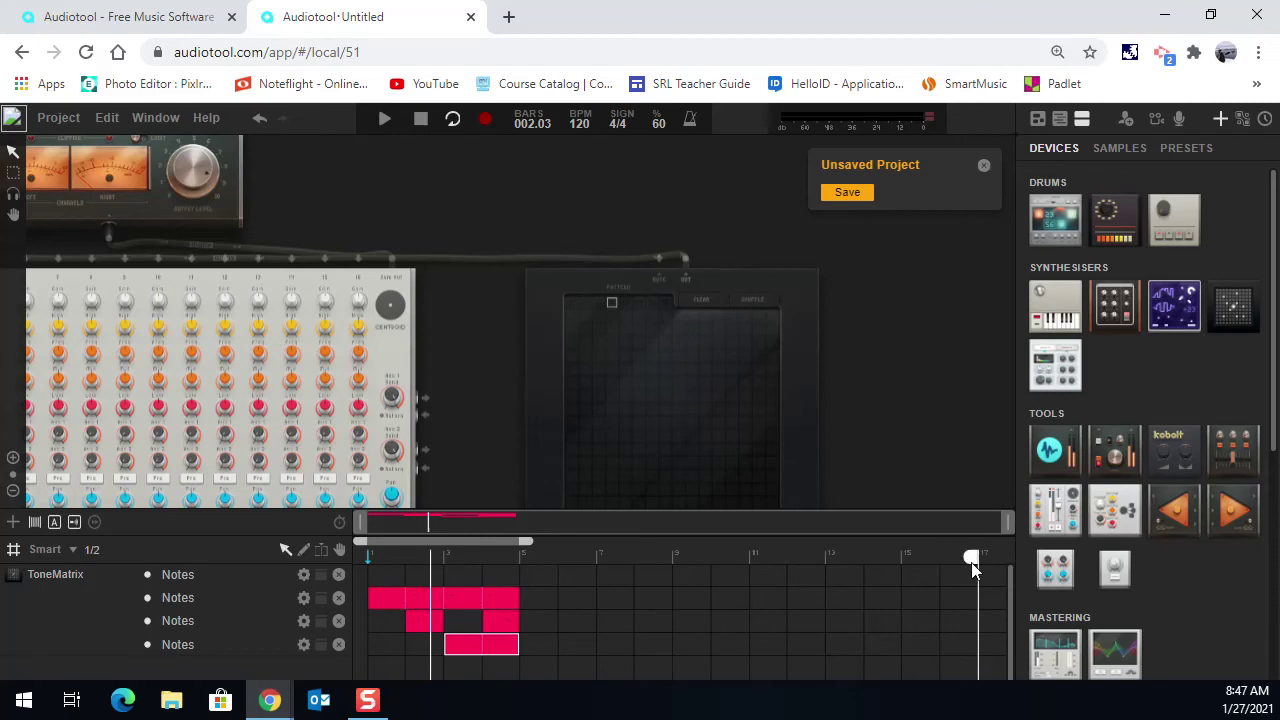
mouse_move(1006, 524)
mouse_down()
mouse_move(677, 526)
mouse_move(1008, 523)
mouse_up()
drag(978, 559, 615, 576)
drag(537, 556, 663, 561)
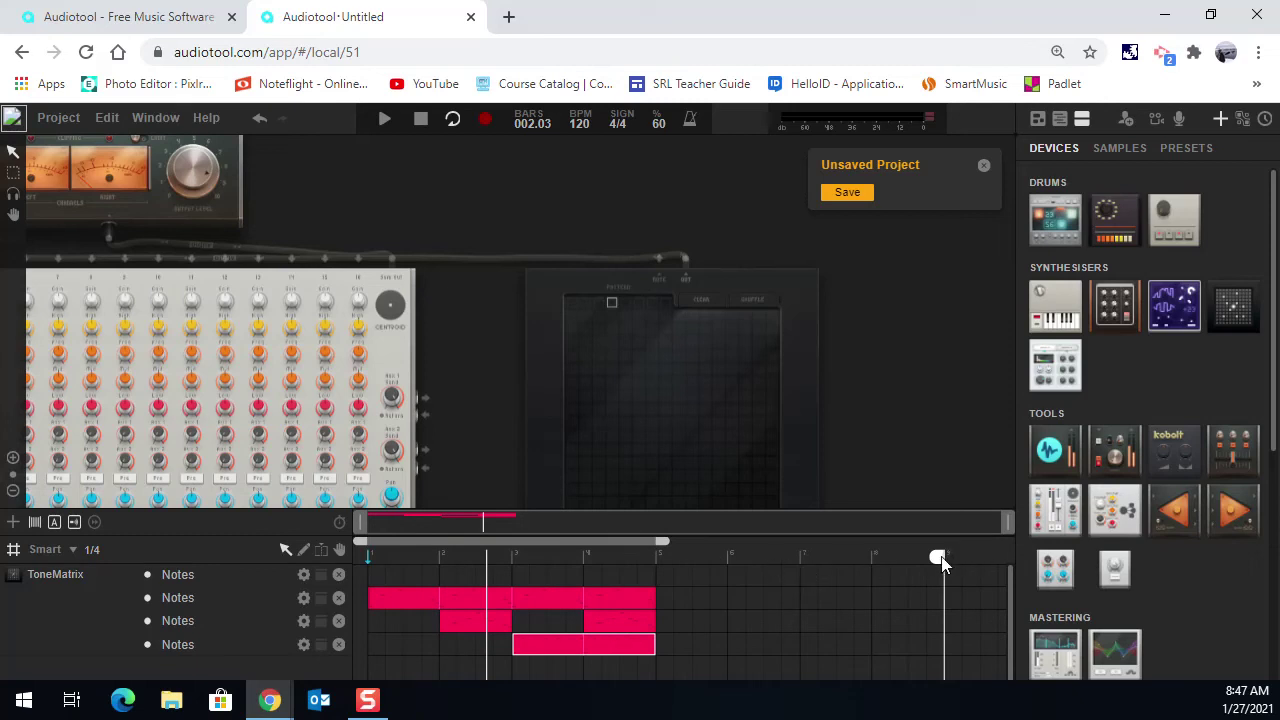
drag(934, 562, 937, 562)
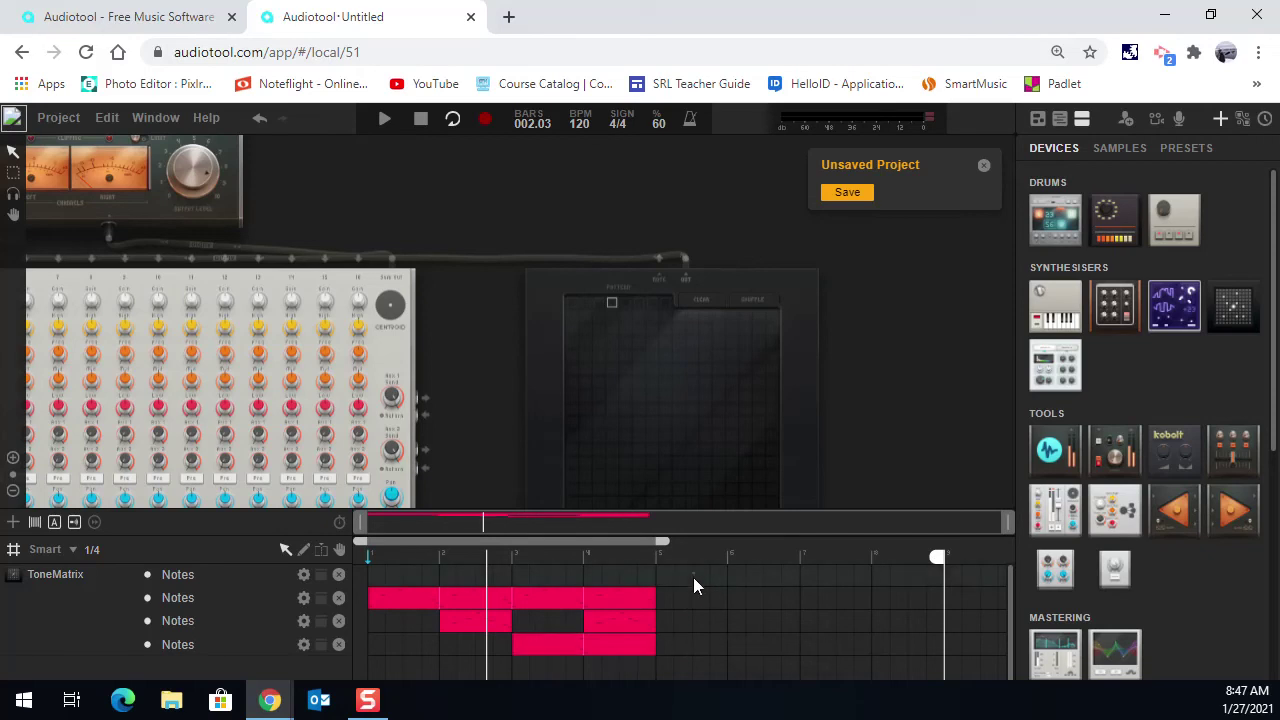
- Select all note regions and copy them to start at bar 5
drag(683, 602, 390, 666)
click(725, 612)
drag(669, 593, 376, 670)
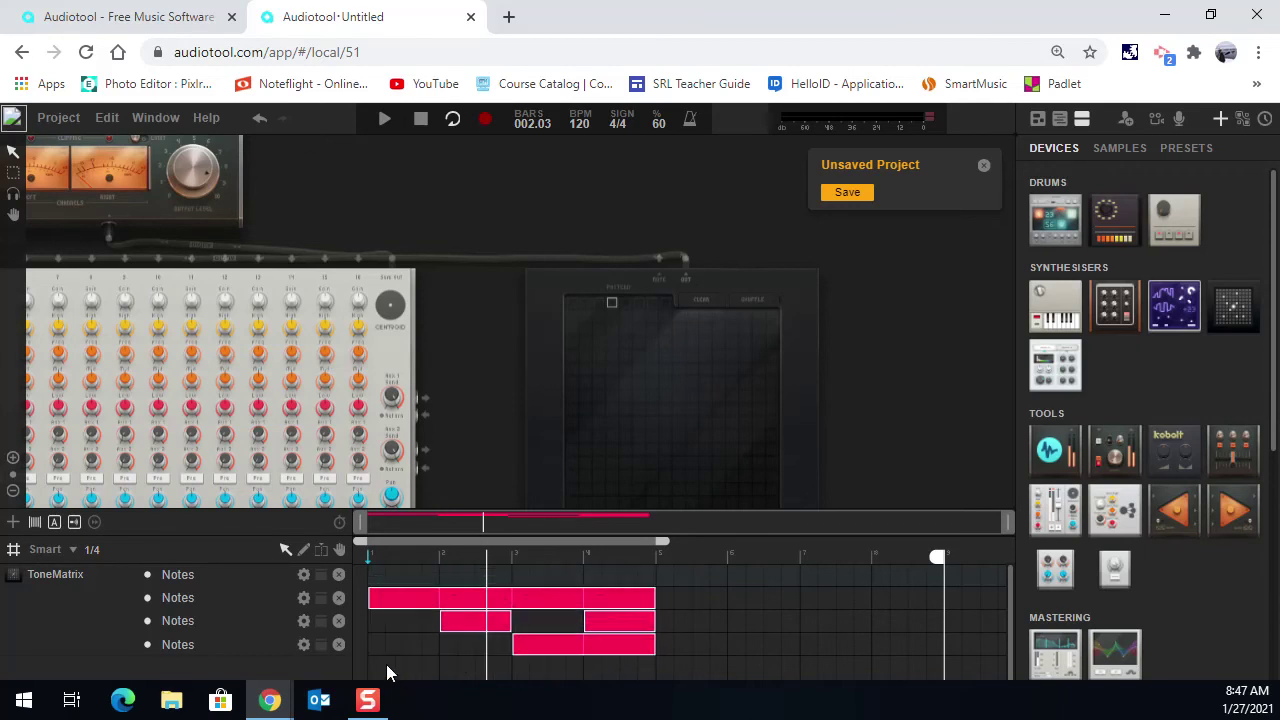
drag(447, 614, 748, 618)
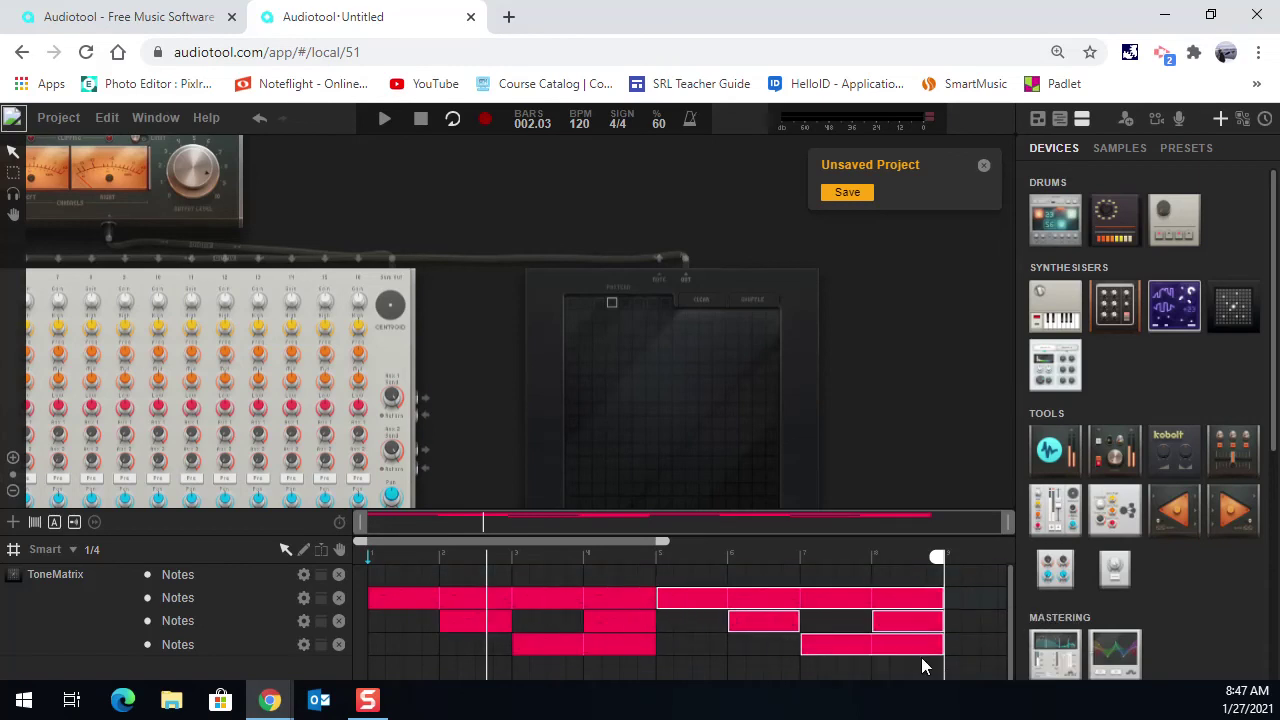
- Shorten the bottom-row region at bar 3 to a single bar and stretch the loop range
click(643, 652)
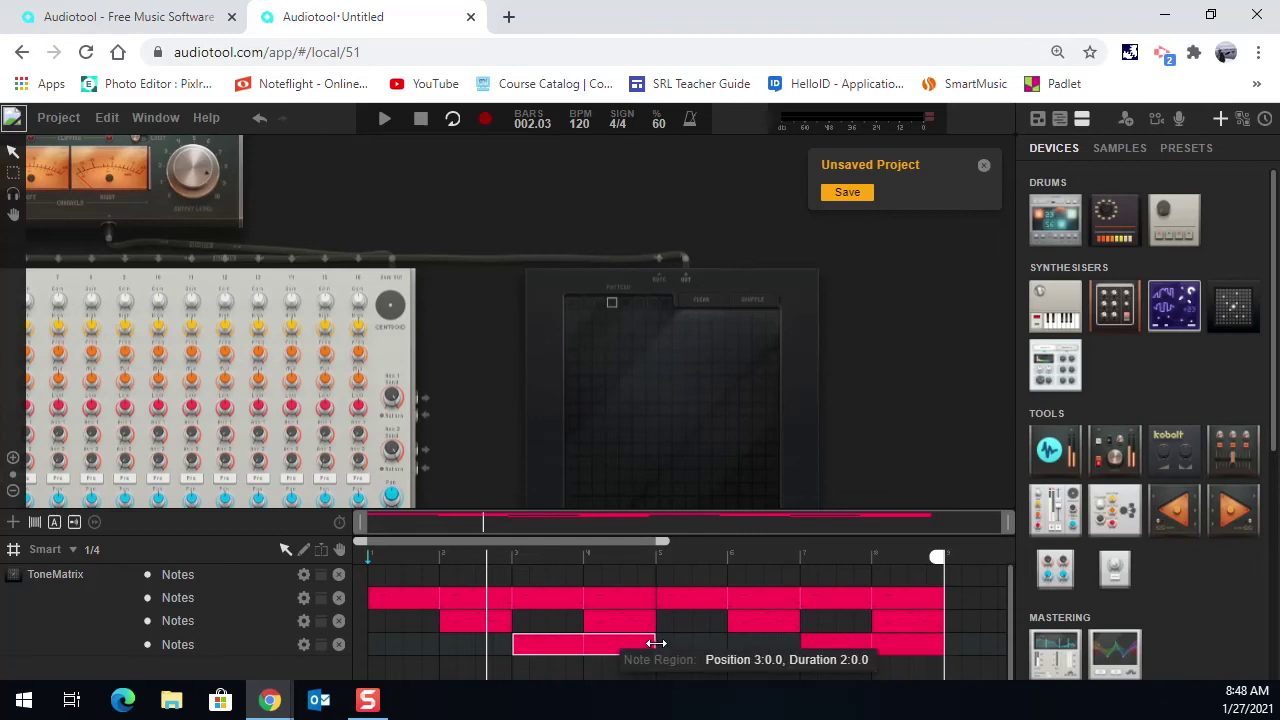
drag(654, 646, 708, 648)
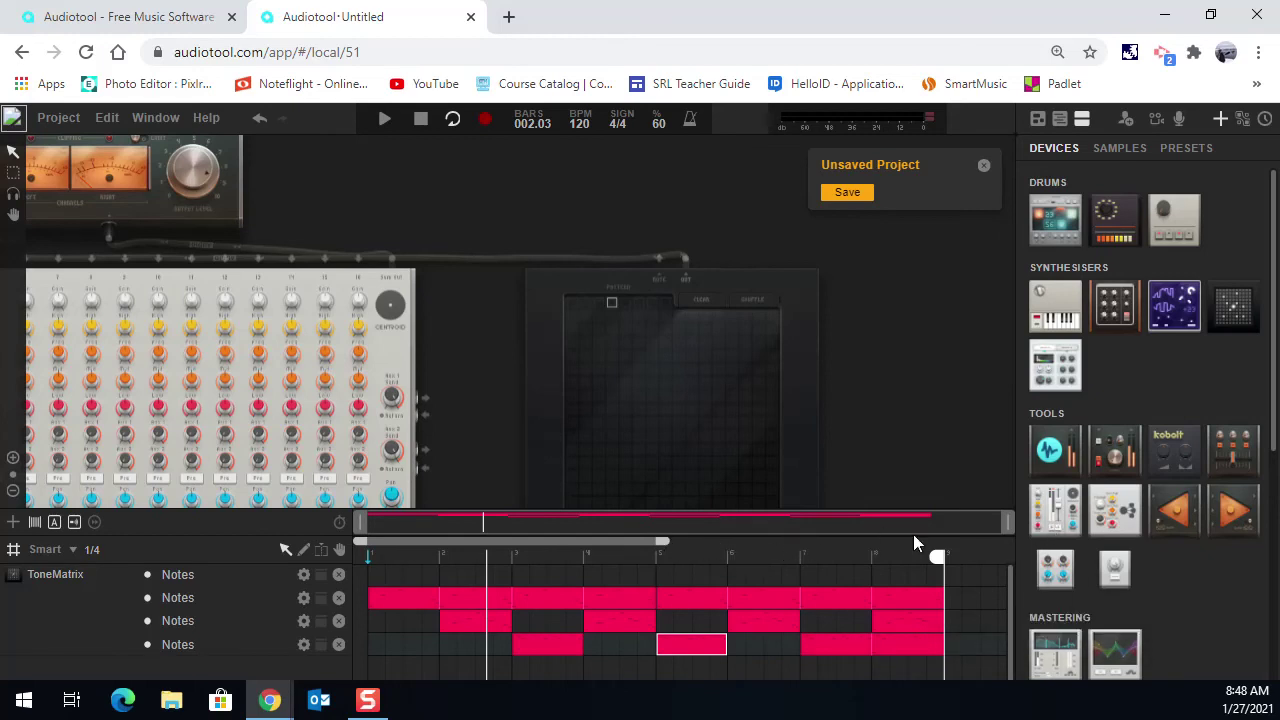
drag(663, 543, 955, 544)
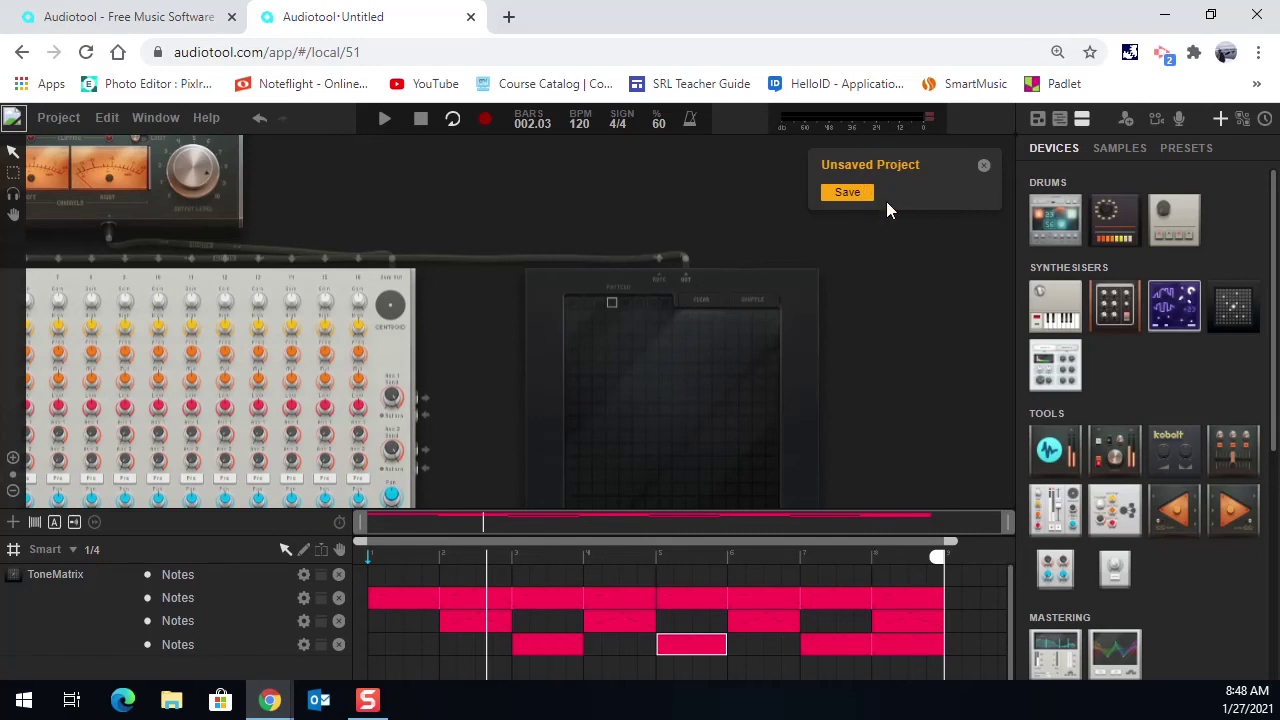
click(62, 119)
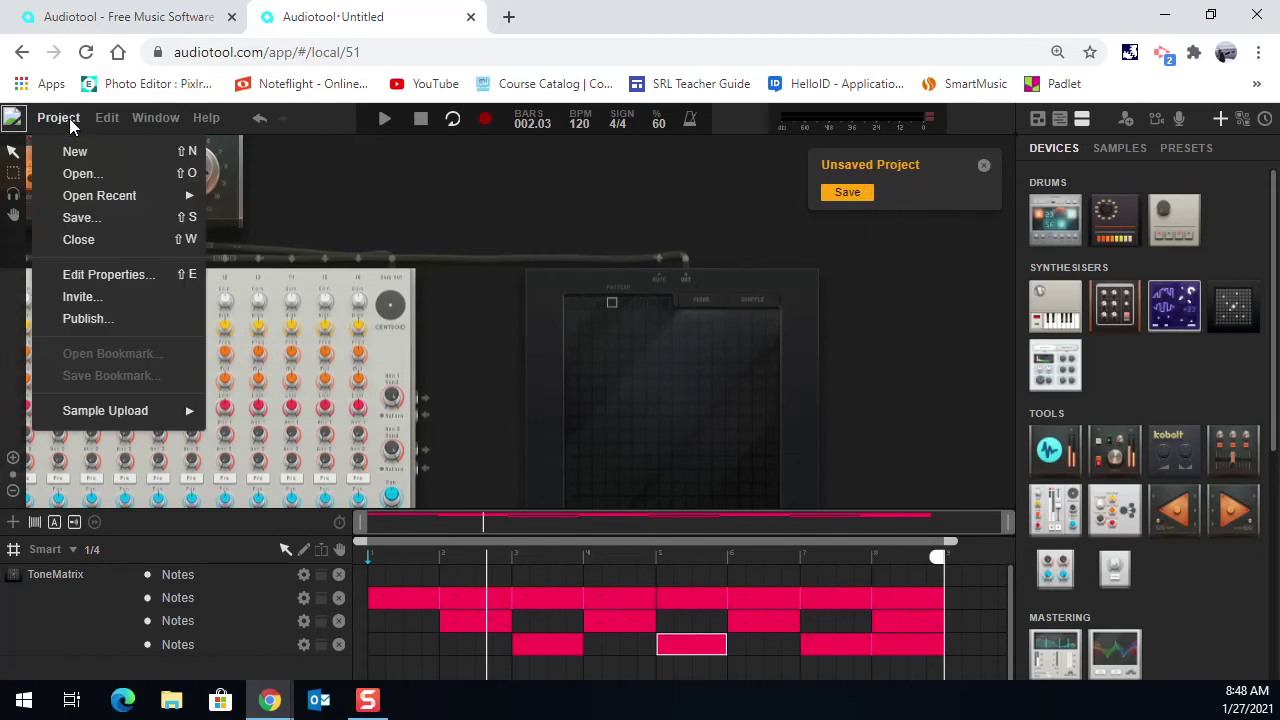
- Save the track to the server, renaming it from 'Untitled' to 'MP3 Sample'
click(101, 216)
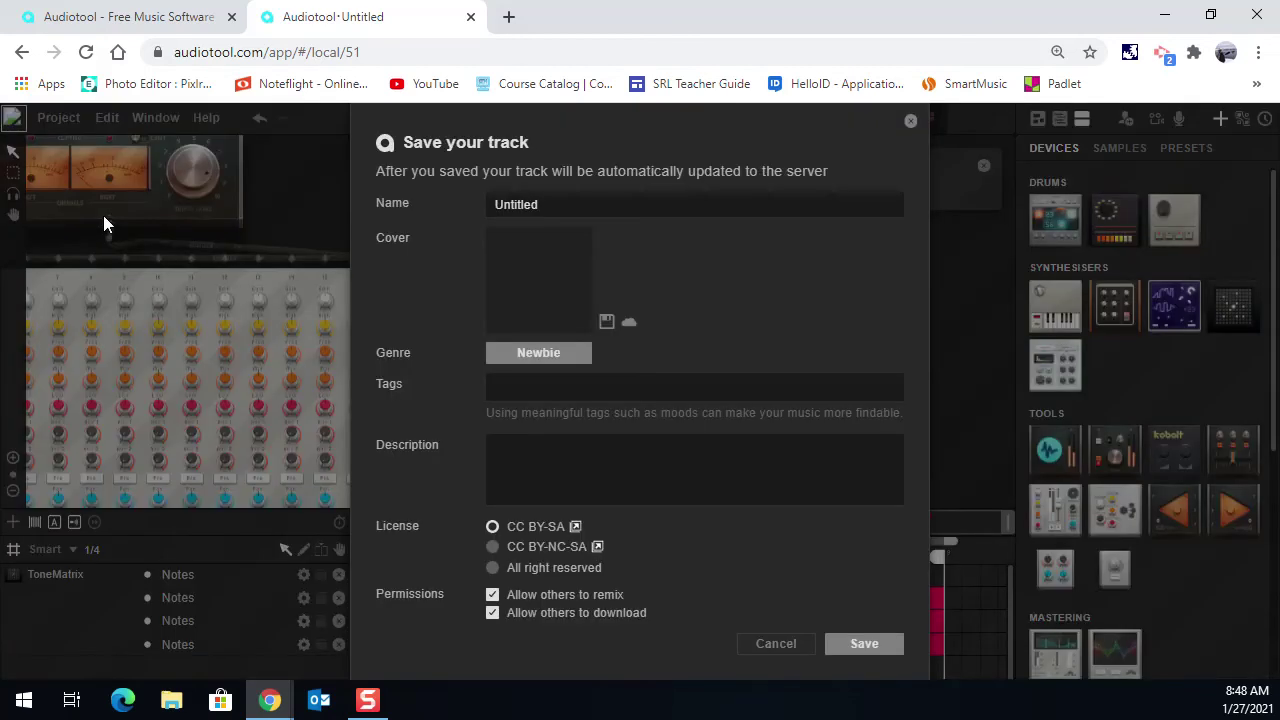
drag(576, 209, 437, 213)
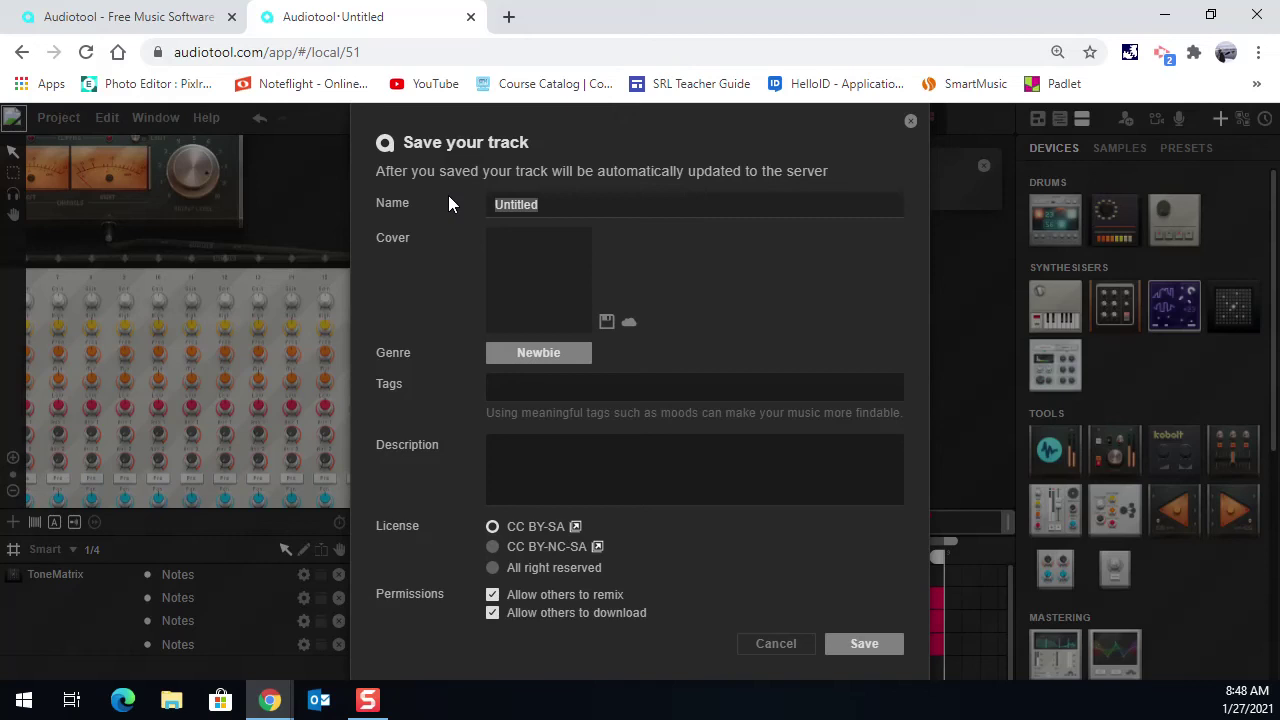
text(MP3 Sample)
click(864, 644)
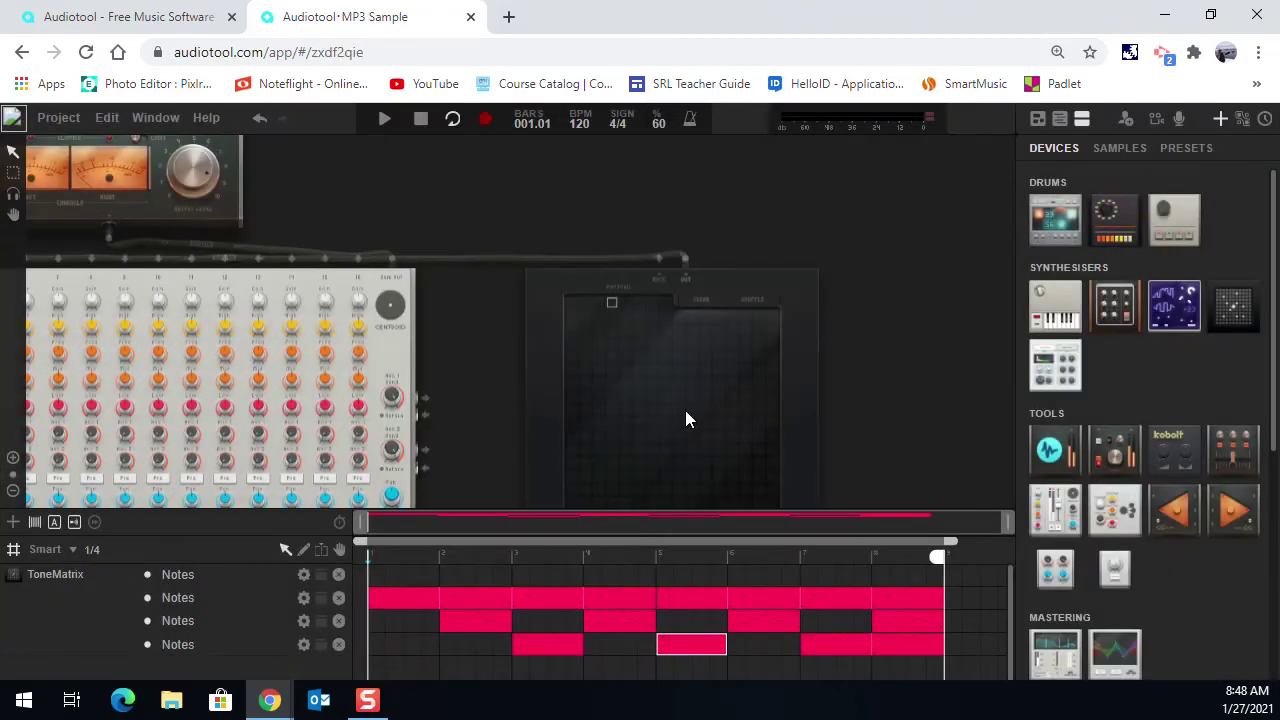
click(58, 118)
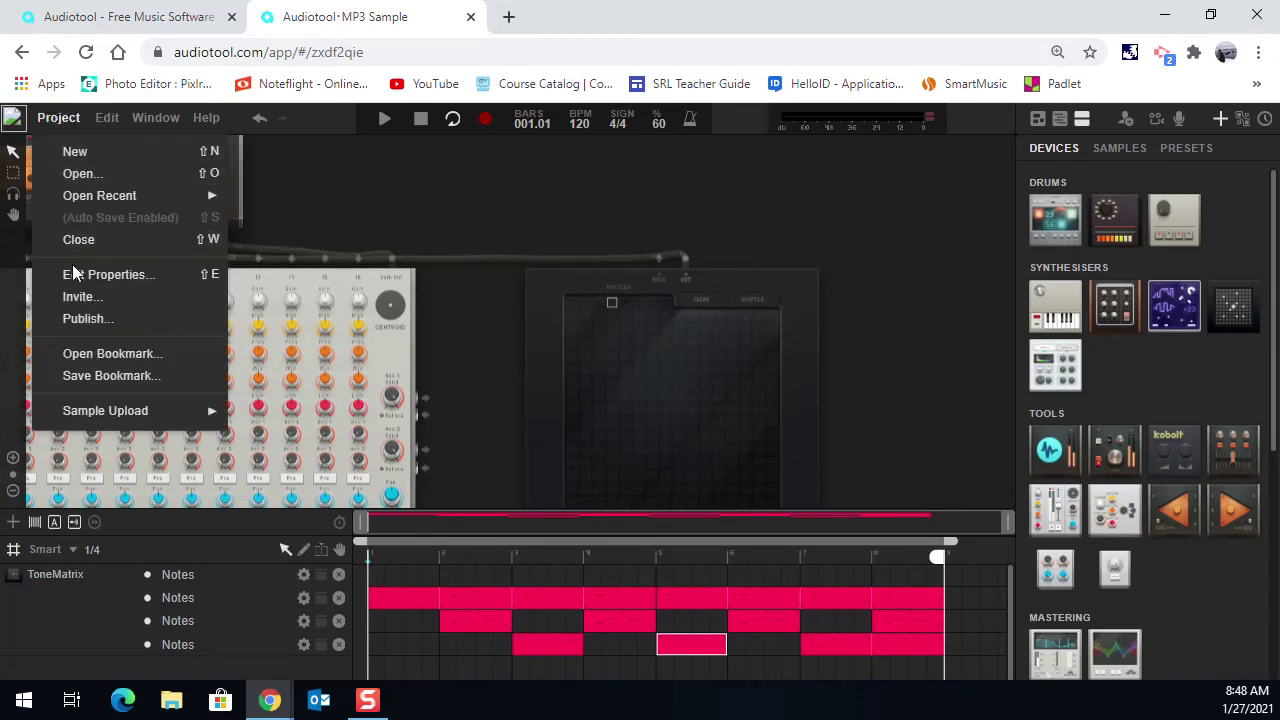
- Publish the MP3 Sample track to the community, keeping the default publish settings
click(93, 317)
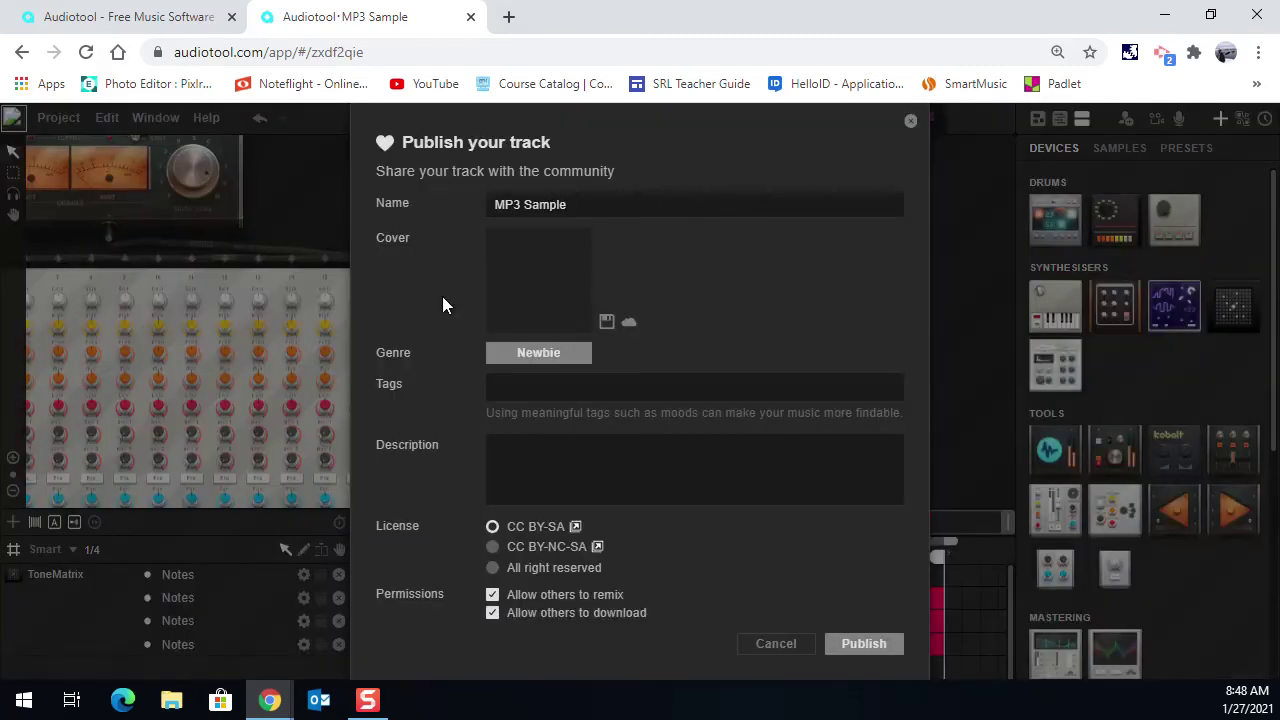
click(874, 649)
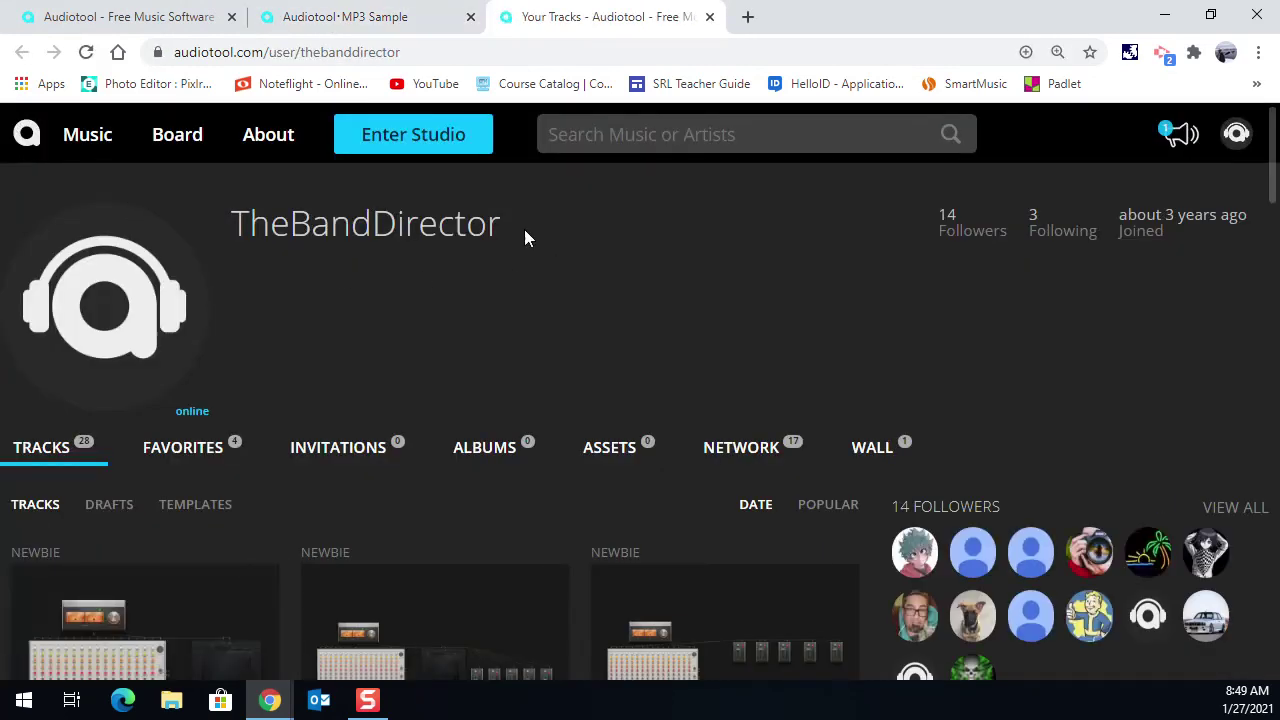
- Find 'MP3 Sample' in the profile's Tracks list and open its track page
scroll(489, 478, down, 3)
scroll(486, 478, up, 2)
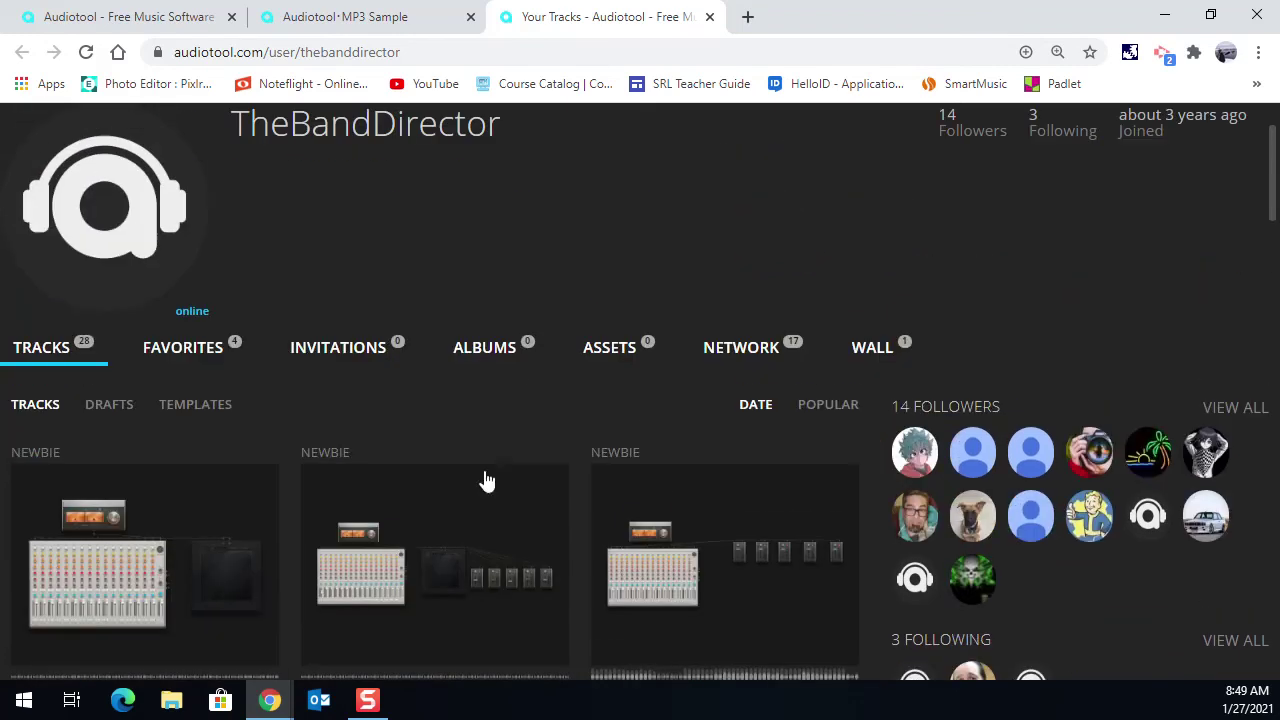
scroll(354, 366, down, 1)
scroll(323, 383, up, 2)
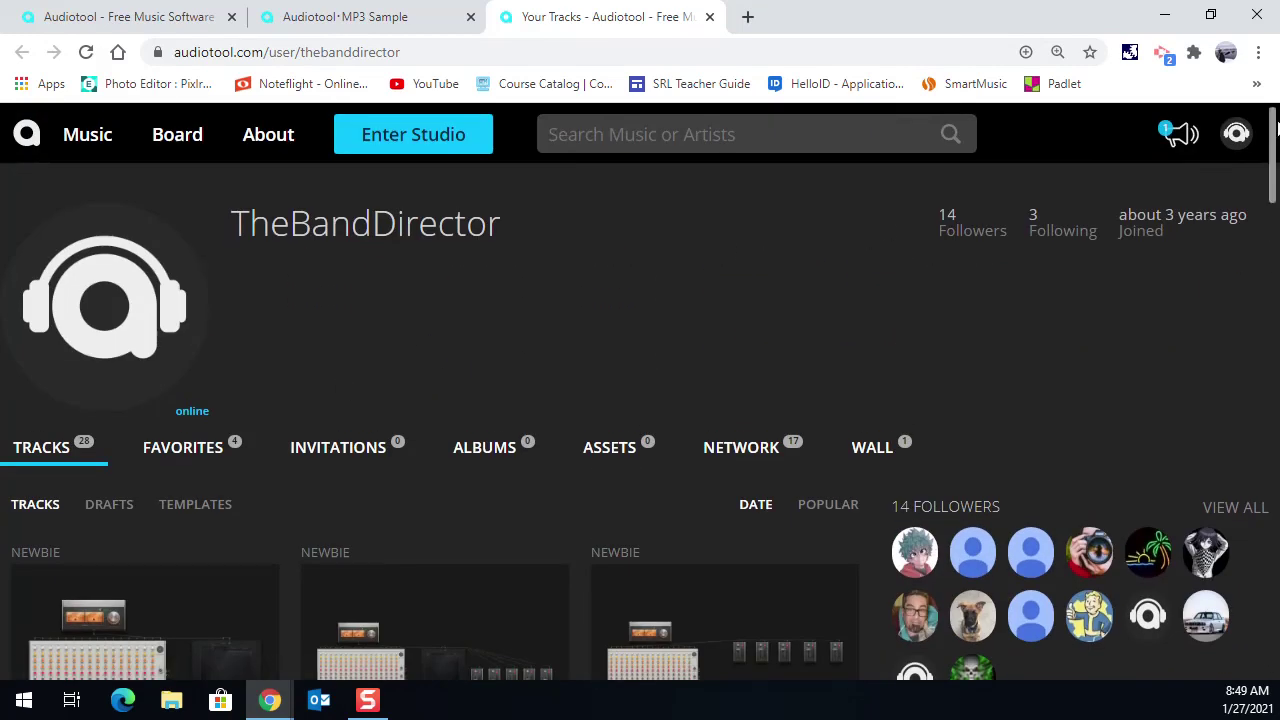
mouse_move(1237, 137)
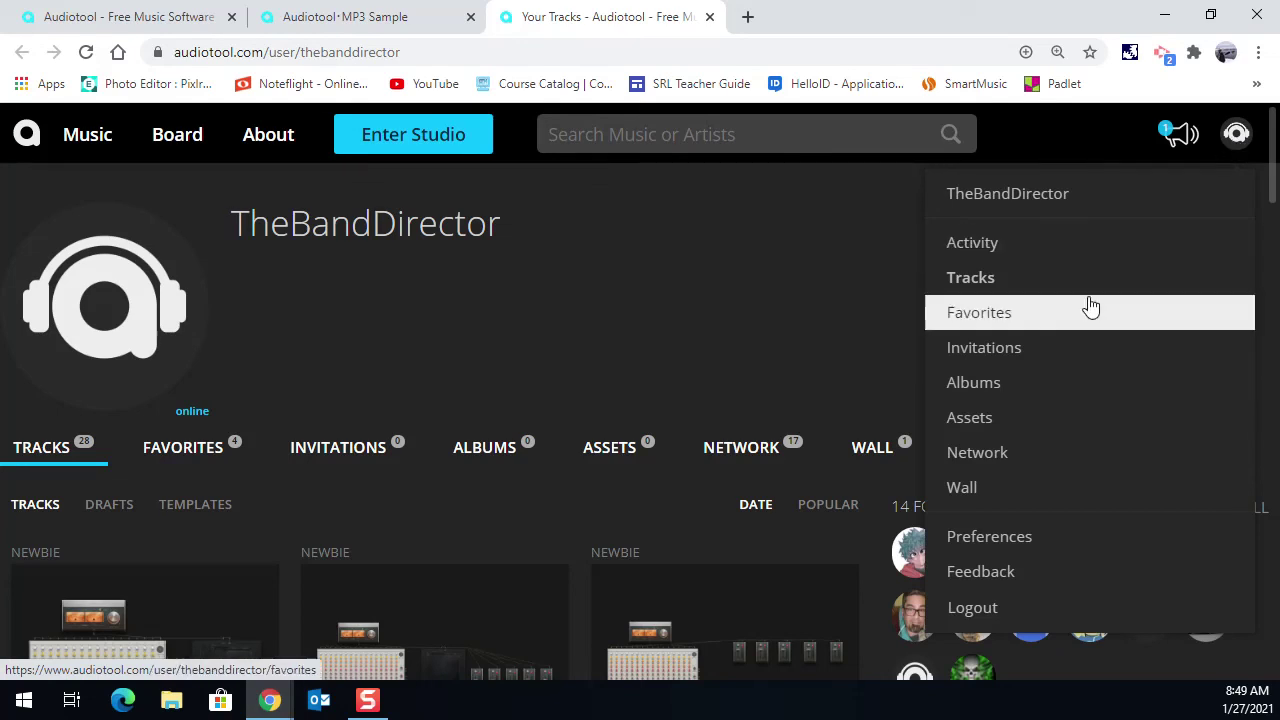
scroll(667, 310, down, 3)
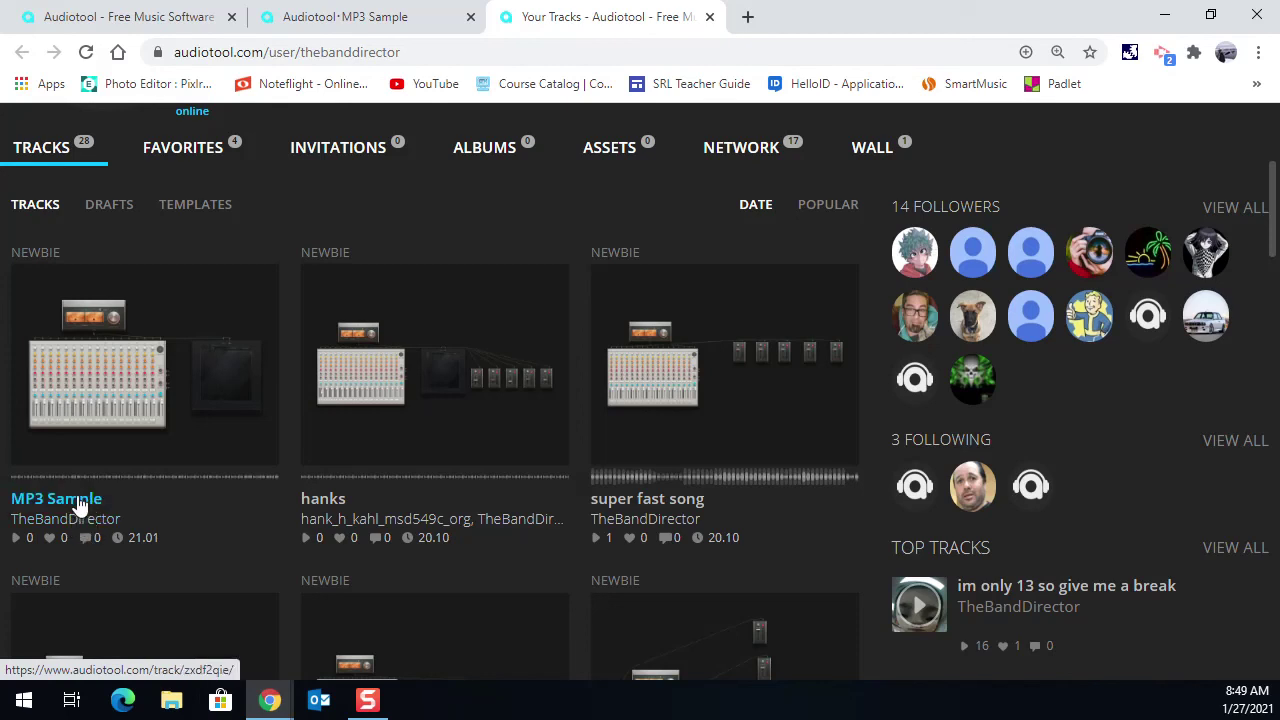
click(79, 503)
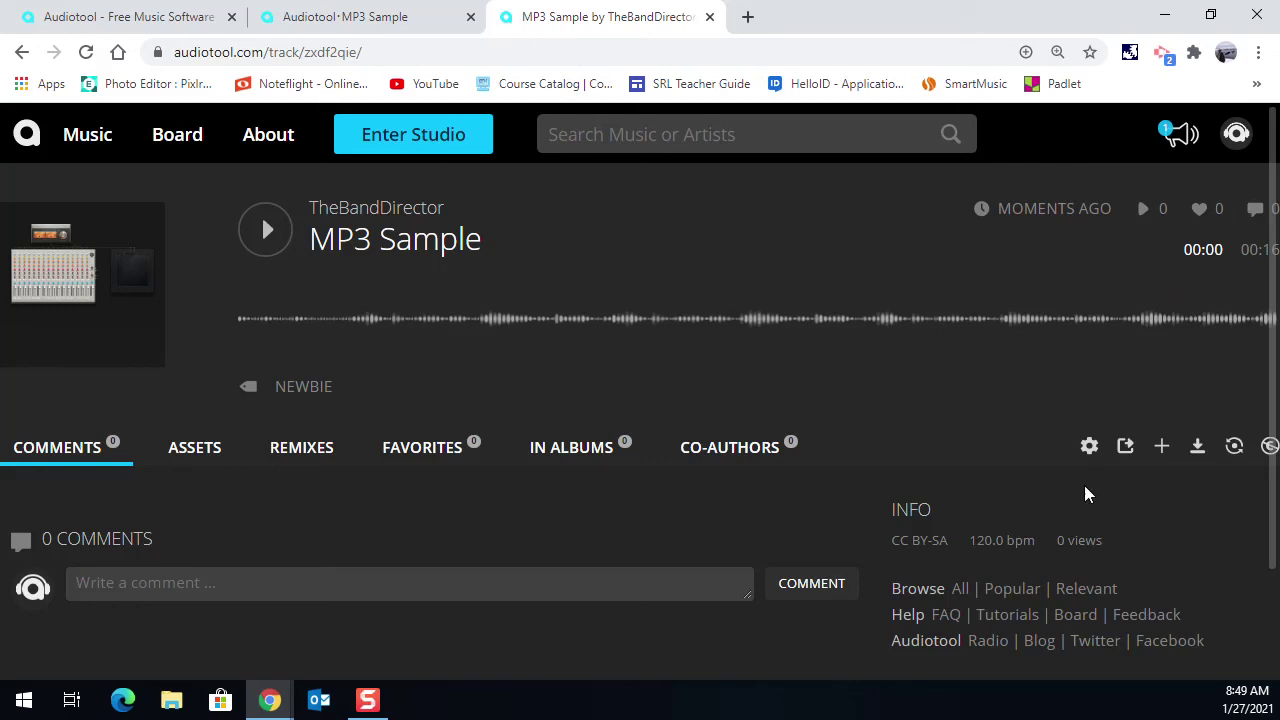
- Download the MP3 Sample track in MP3 format
click(1199, 452)
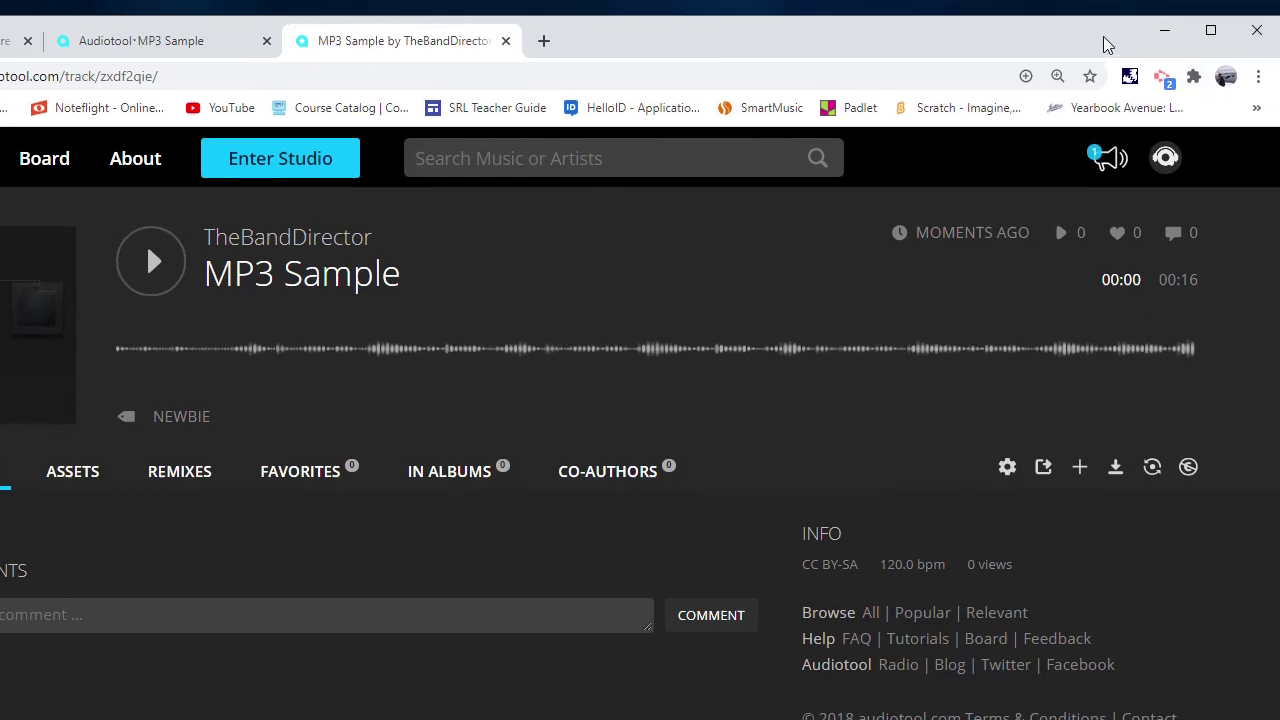
mouse_move(969, 478)
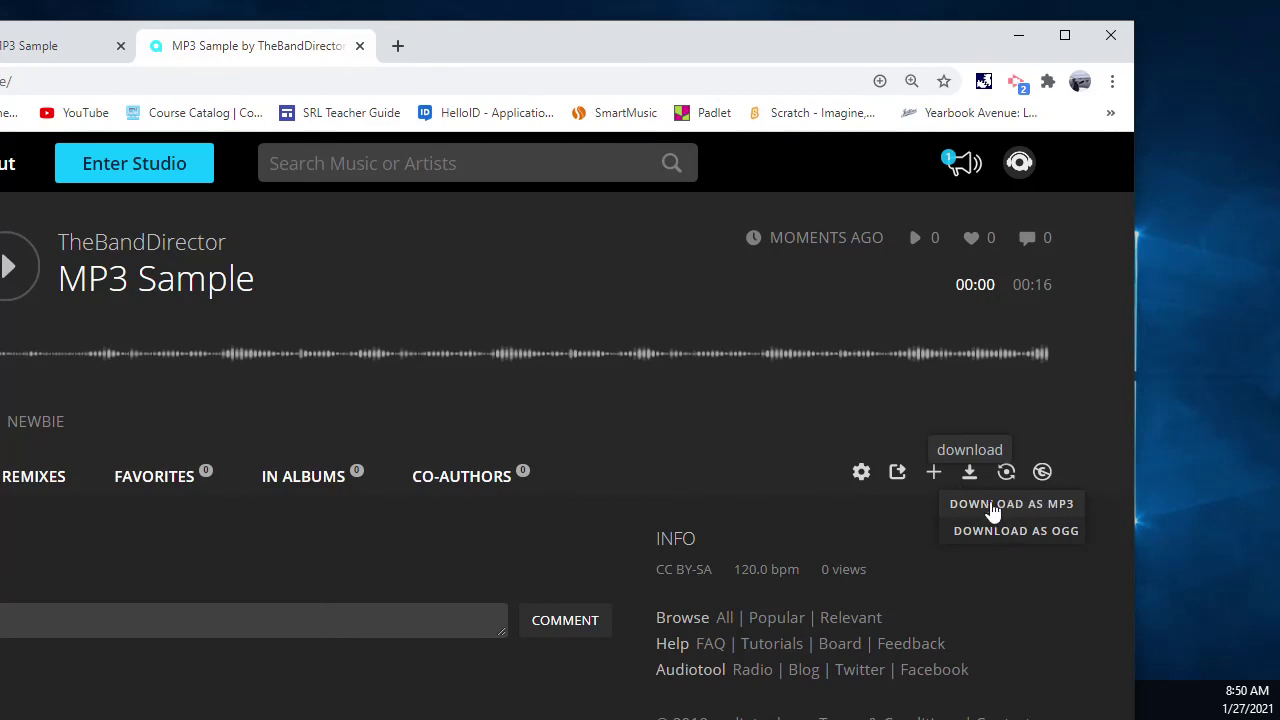
click(993, 508)
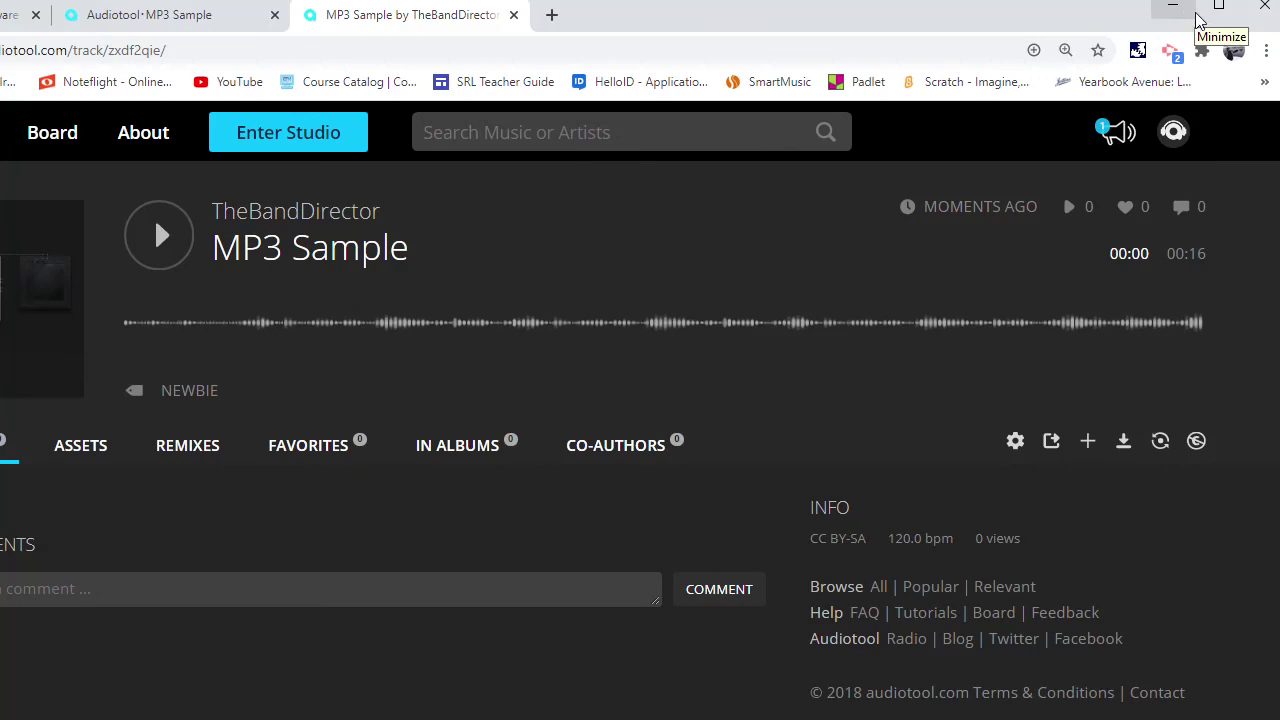
- Maximize the browser and open the downloaded MP3 file from Chrome's download bar
click(1218, 10)
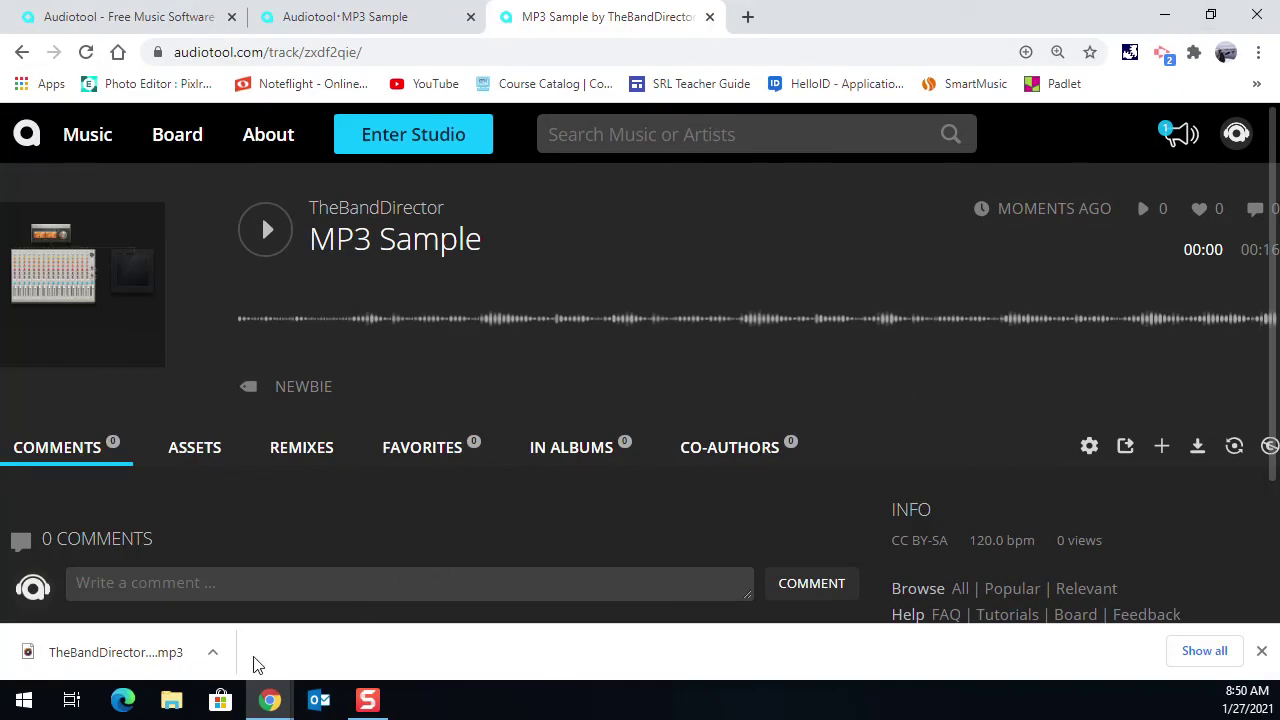
click(222, 658)
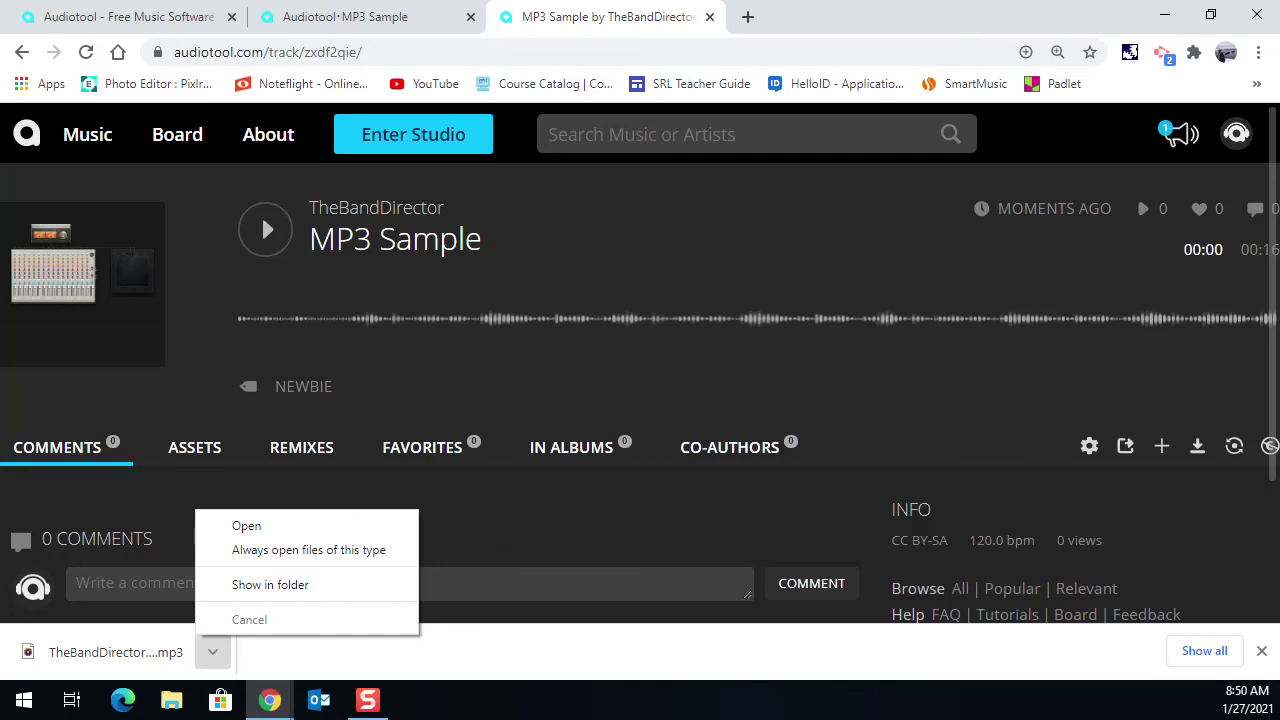
click(246, 525)
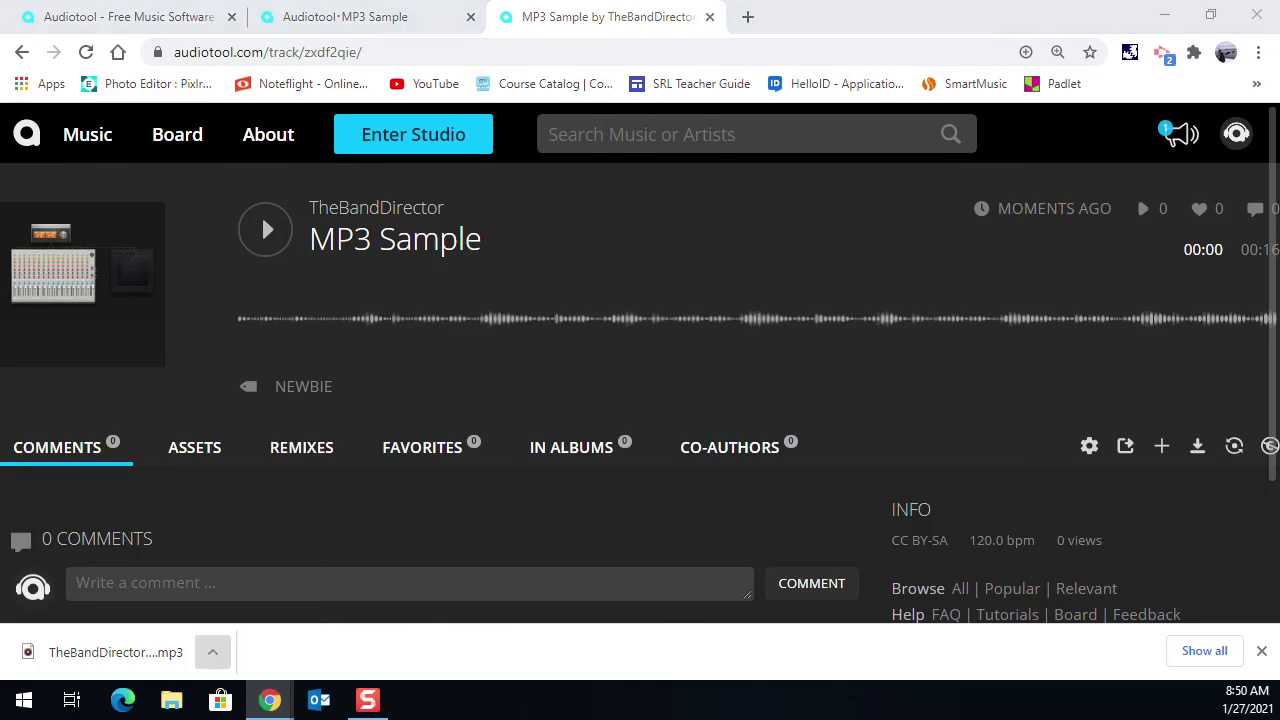